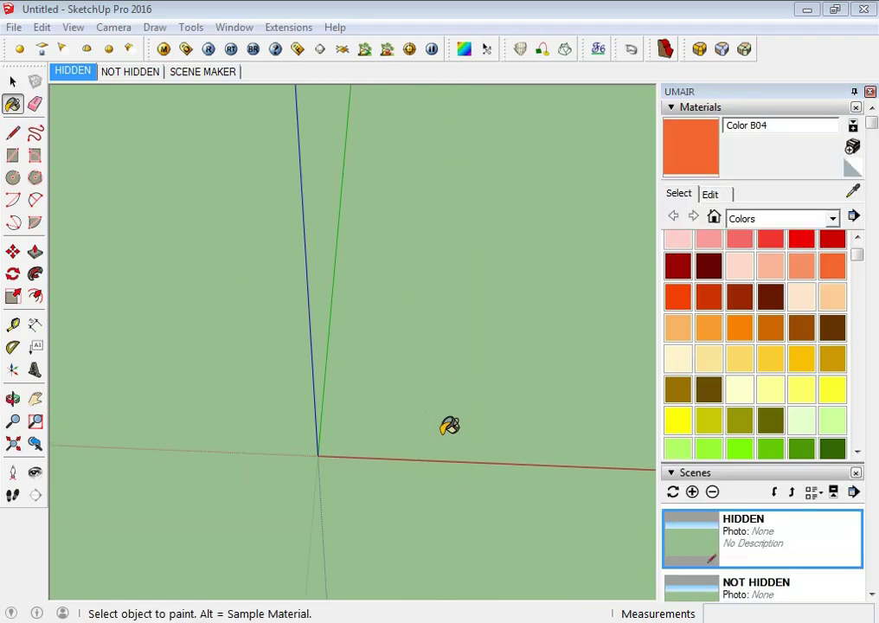
Draw a rectangle at the origin and push/pull it up into a box
click(320, 451)
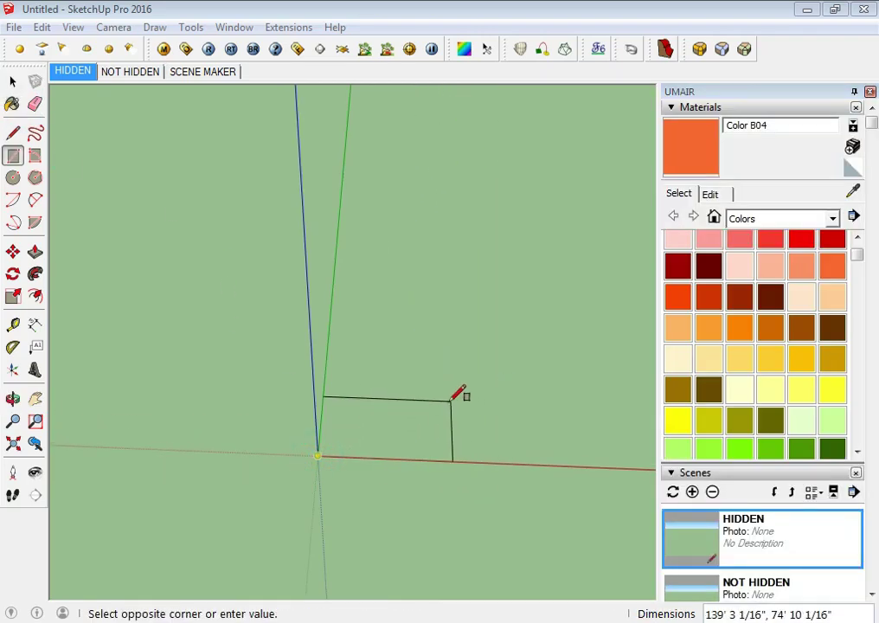
click(450, 400)
key(space)
key(p)
click(400, 433)
click(404, 375)
key(space)
mouse_move(414, 440)
middle_down()
mouse_move(329, 461)
mouse_move(453, 424)
middle_up()
scroll(364, 449, up, 3)
Paint the box's front and right faces orange
key(b)
click(383, 395)
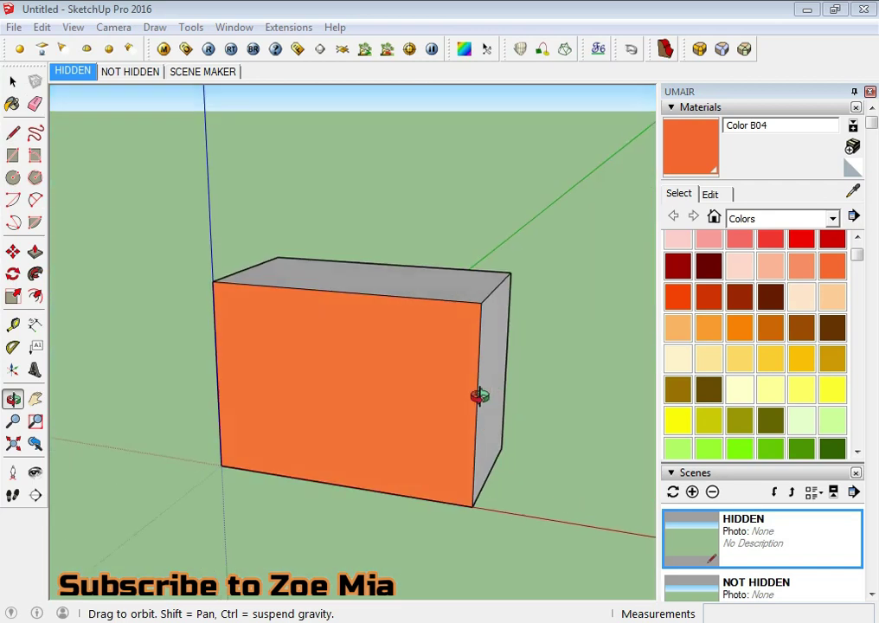
scroll(173, 379, down, 4)
key(space)
scroll(304, 387, up, 2)
scroll(295, 389, up, 3)
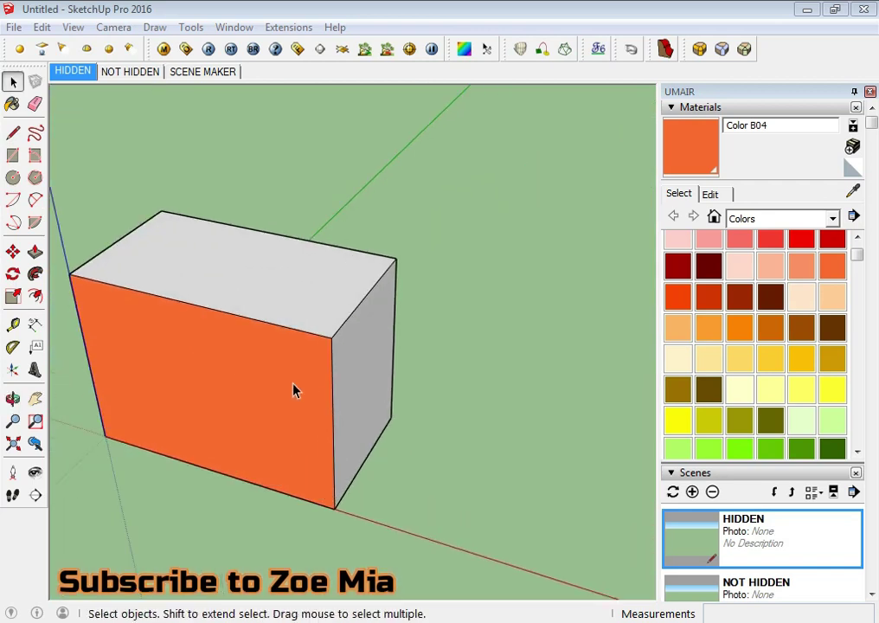
middle_drag(294, 389, 188, 398)
key(b)
click(338, 362)
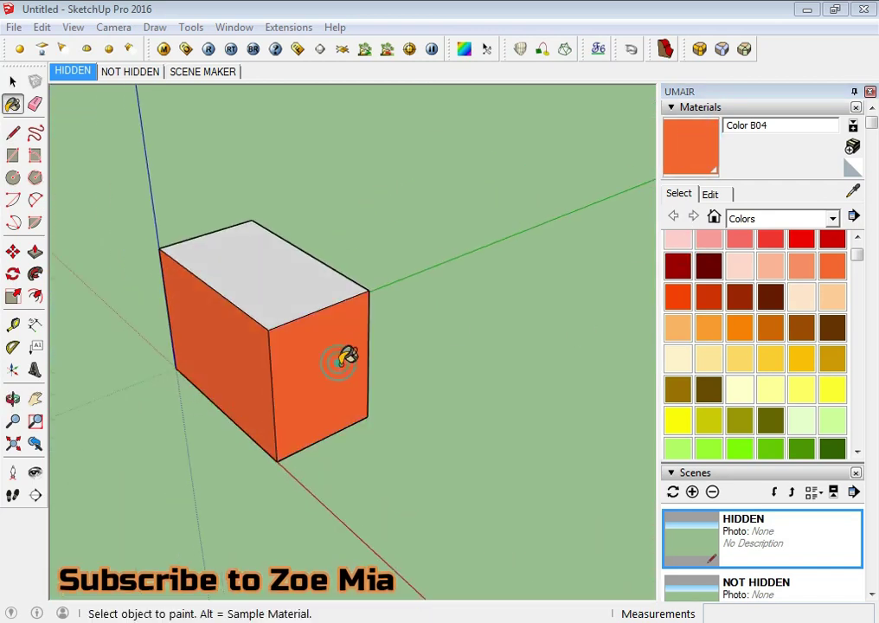
middle_drag(361, 381, 329, 361)
Select the whole box and place a copy of it beside the original
key(space)
drag(424, 250, 205, 523)
middle_drag(204, 523, 330, 487)
key(m)
click(328, 460)
key(ctrl)
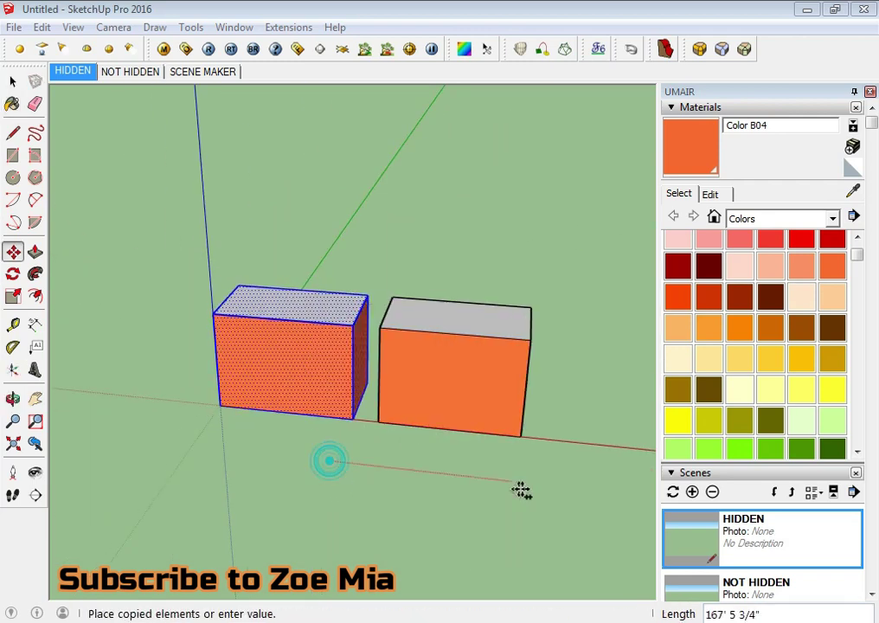
click(561, 490)
middle_drag(532, 481, 736, 384)
key(space)
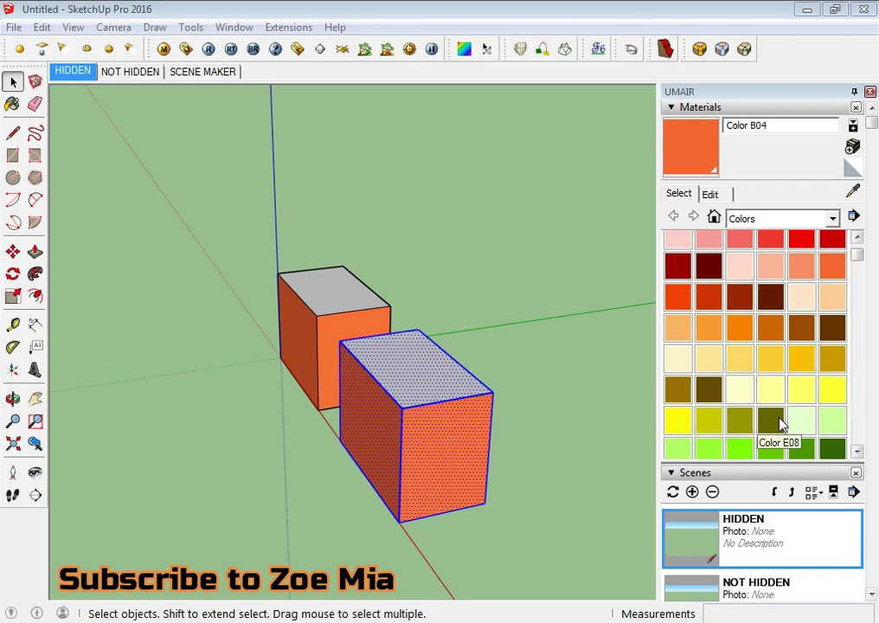
Paint the box green with Color F06, undo it, deselect, and pick Color F06 again
click(776, 456)
scroll(443, 473, up, 2)
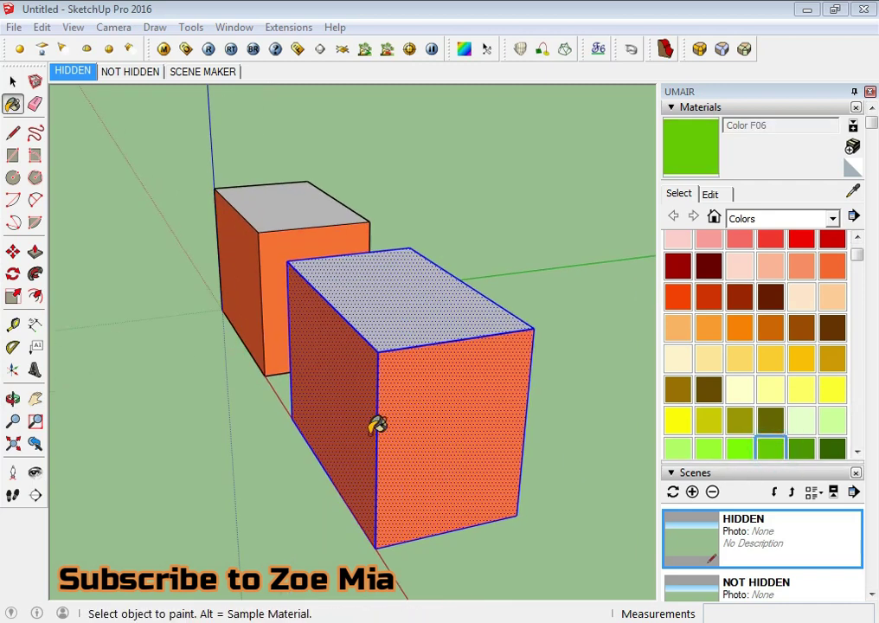
click(378, 424)
middle_drag(446, 424, 469, 418)
key(ctrl+z)
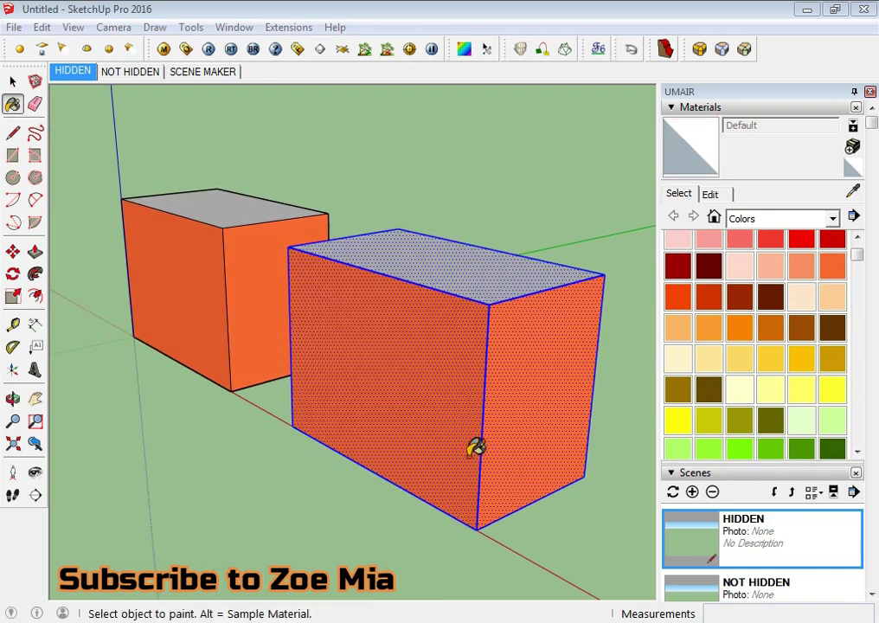
key(space)
click(425, 530)
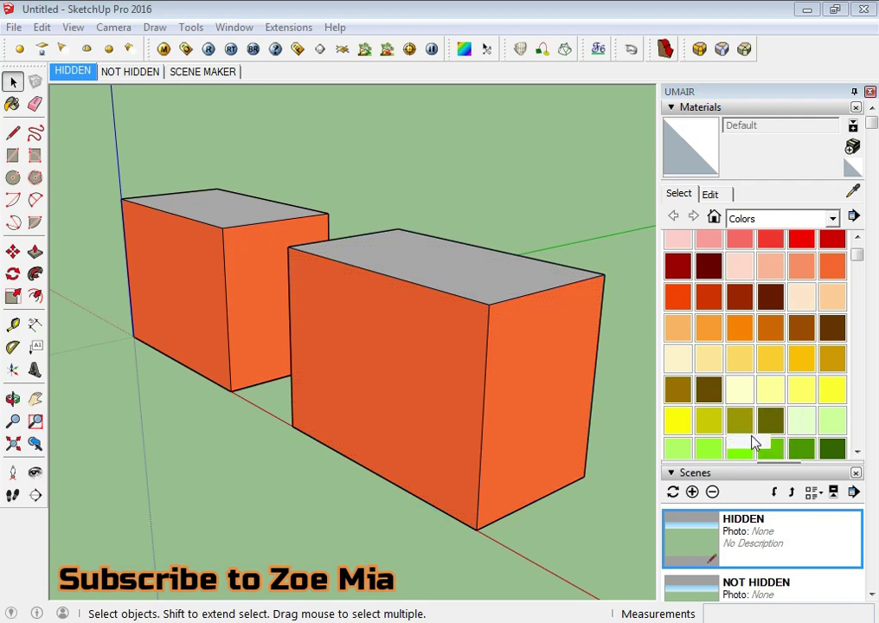
click(770, 447)
Paint the larger box's front green and select the orange face's bounding edges
click(447, 359)
mouse_move(447, 359)
middle_down()
mouse_move(555, 387)
mouse_move(314, 418)
mouse_move(379, 437)
mouse_move(314, 439)
mouse_move(610, 377)
mouse_move(189, 448)
mouse_move(344, 410)
mouse_move(96, 470)
mouse_move(311, 358)
middle_up()
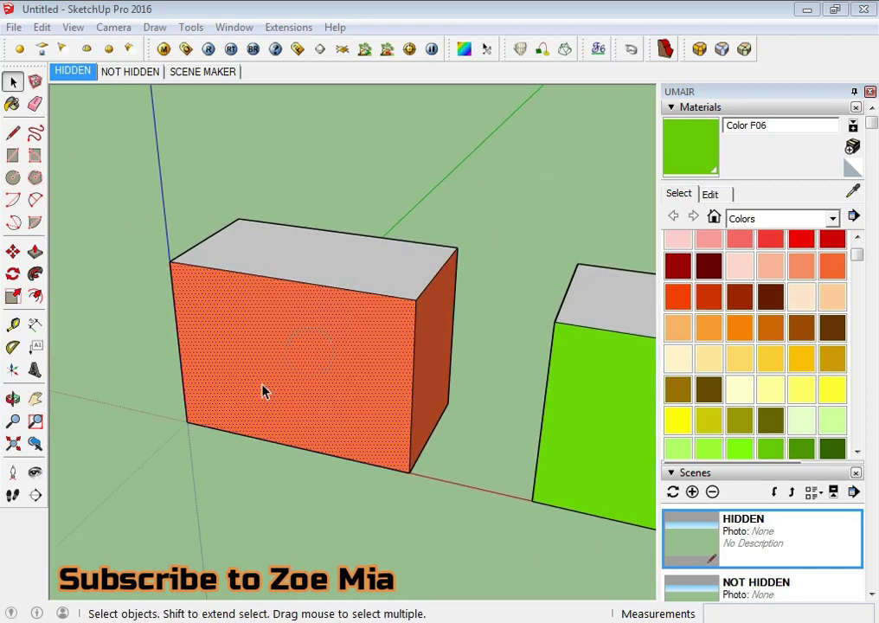
right_click(264, 391)
mouse_move(305, 143)
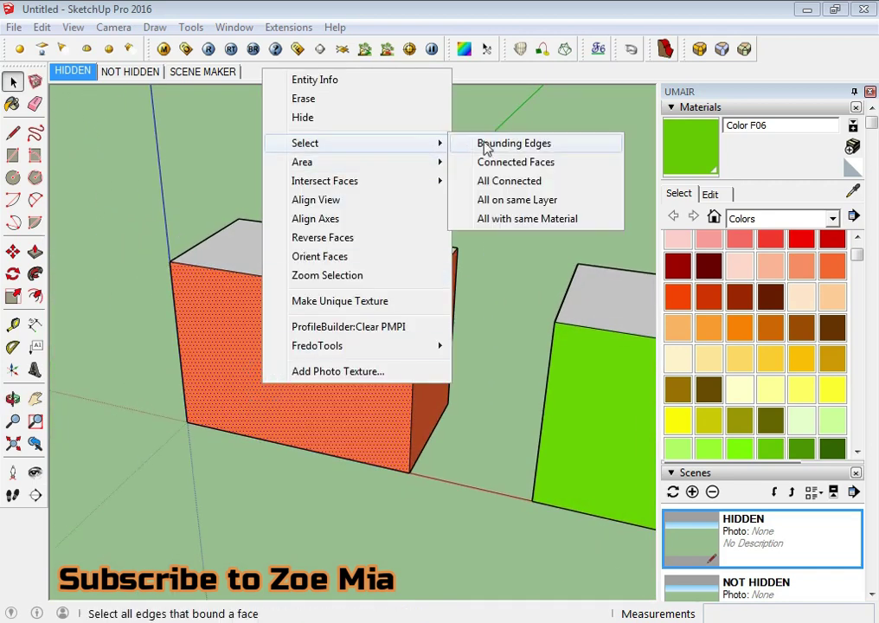
click(520, 152)
scroll(389, 343, up, 3)
mouse_move(388, 343)
middle_down()
mouse_move(334, 320)
mouse_move(198, 294)
middle_up()
mouse_move(293, 342)
middle_down()
mouse_move(461, 291)
mouse_move(245, 412)
mouse_move(317, 430)
mouse_move(303, 443)
mouse_move(382, 483)
middle_up()
scroll(245, 411, down, 3)
Copy the selected orange face to the left of the box
key(m)
scroll(286, 448, down, 2)
key(ctrl)
click(432, 497)
click(210, 481)
mouse_move(210, 480)
middle_down()
mouse_move(223, 451)
mouse_move(334, 411)
middle_up()
key(space)
mouse_move(421, 447)
middle_down()
mouse_move(294, 444)
mouse_move(376, 426)
middle_up()
Select all faces connected to the orange box's front face
click(378, 427)
right_click(379, 428)
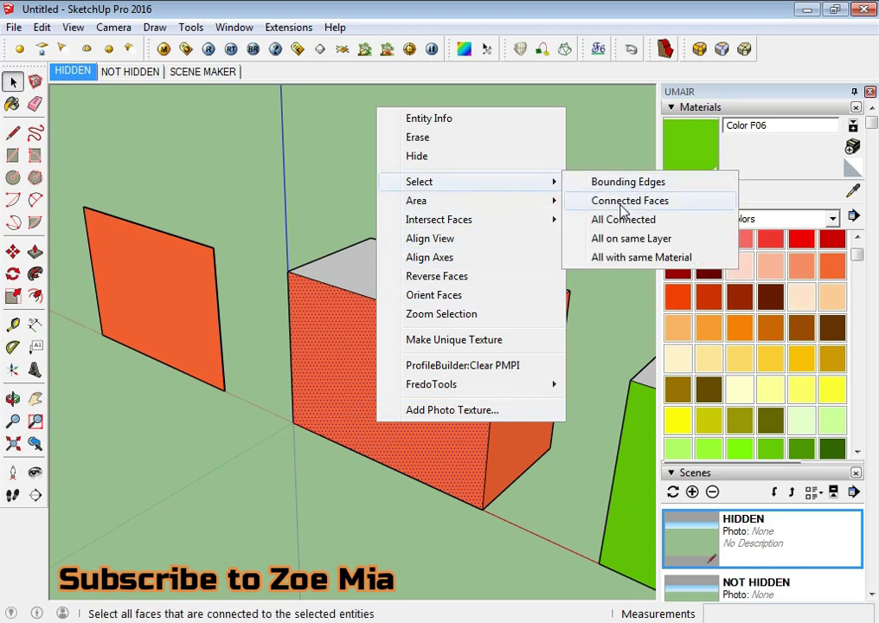
click(623, 203)
mouse_move(545, 369)
middle_down()
mouse_move(471, 414)
mouse_move(607, 398)
mouse_move(412, 420)
middle_up()
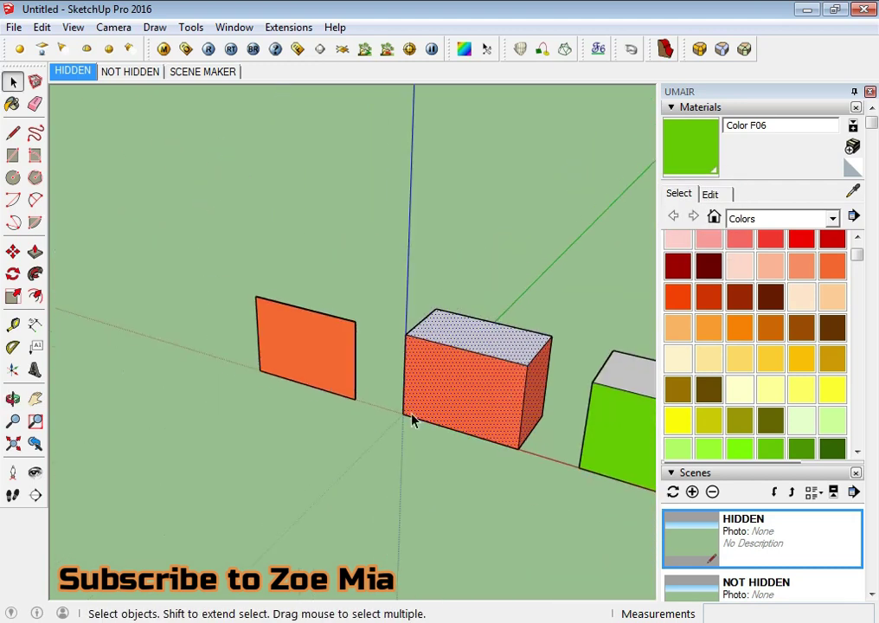
Copy the selected orange box to the left end of the row and orbit to view it
scroll(487, 511, down, 2)
key(m)
click(496, 513)
key(ctrl)
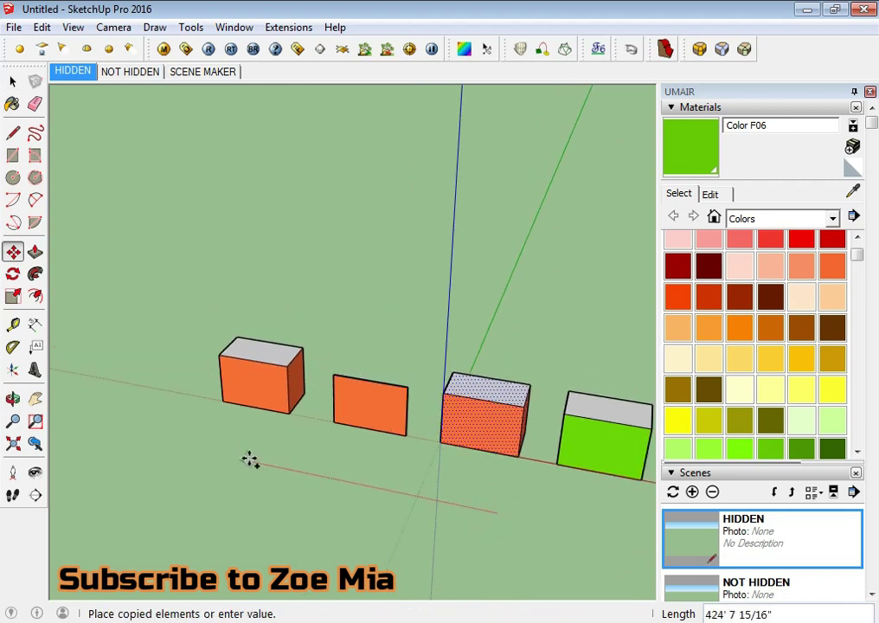
click(249, 461)
key(space)
mouse_move(304, 393)
middle_down()
mouse_move(279, 78)
mouse_move(277, 409)
mouse_move(430, 435)
mouse_move(230, 449)
middle_up()
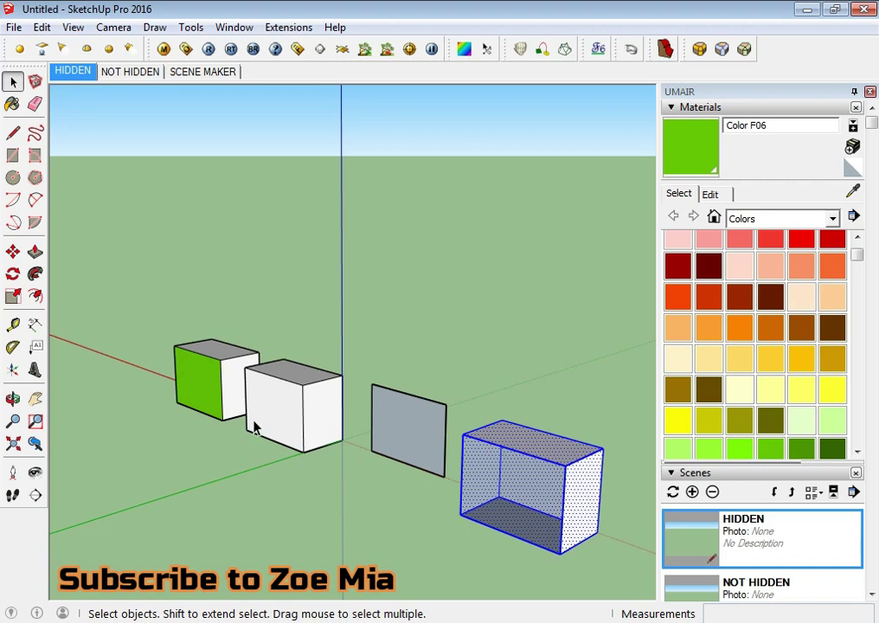
mouse_move(294, 403)
middle_down()
mouse_move(499, 494)
mouse_move(225, 534)
mouse_move(376, 484)
mouse_move(307, 509)
mouse_move(608, 504)
mouse_move(418, 465)
middle_up()
scroll(308, 508, up, 3)
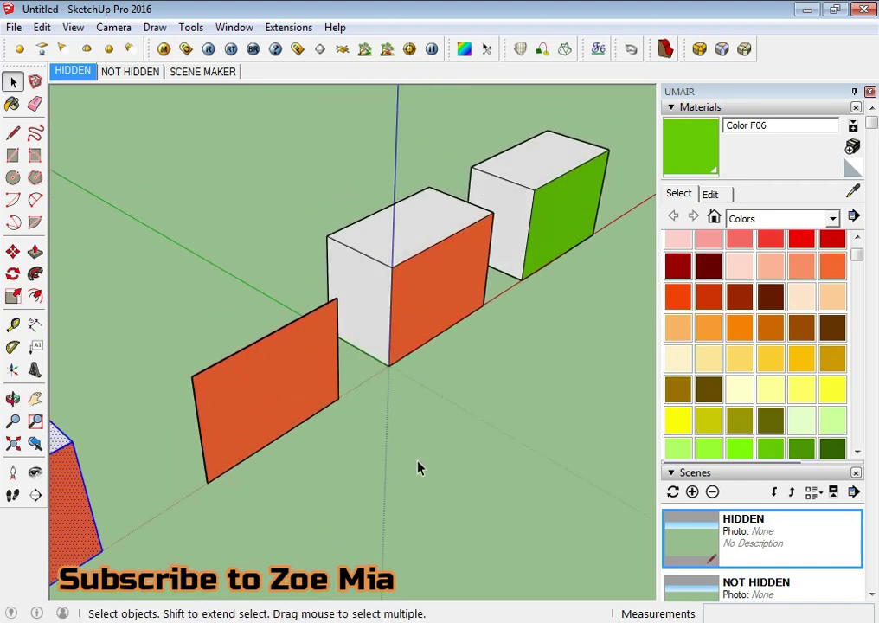
Select all connected faces of the middle red box and orbit around to inspect it
scroll(418, 465, up, 3)
click(412, 285)
right_click(412, 284)
mouse_move(502, 354)
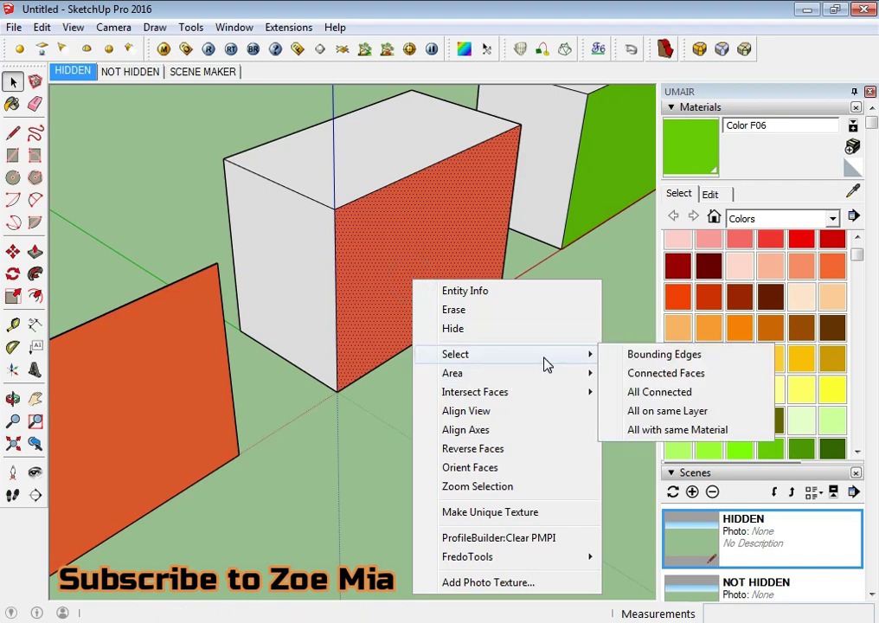
click(651, 381)
mouse_move(650, 380)
middle_down()
mouse_move(492, 355)
mouse_move(464, 298)
middle_up()
mouse_move(382, 237)
middle_down()
mouse_move(485, 269)
mouse_move(332, 313)
middle_up()
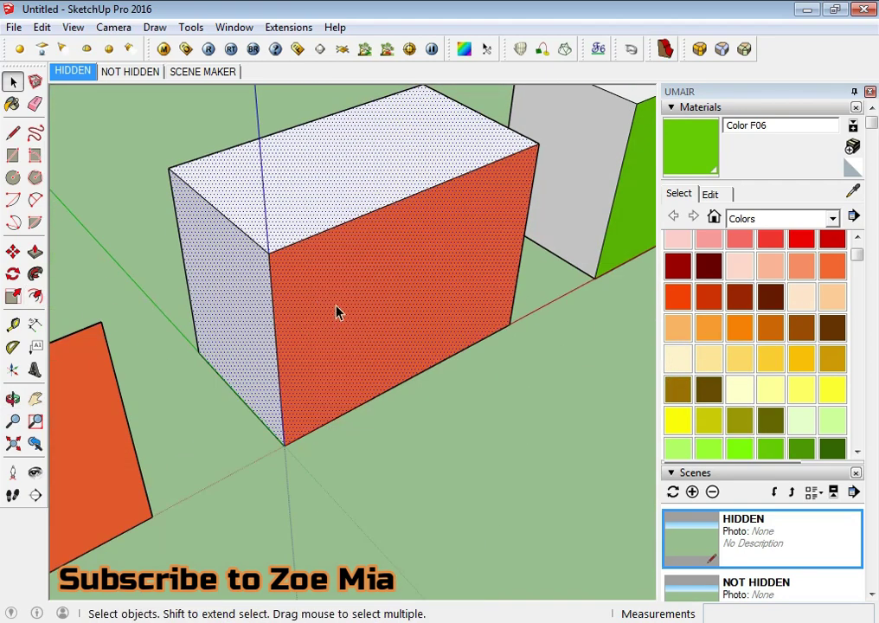
middle_drag(343, 242, 176, 249)
mouse_move(469, 316)
middle_down()
mouse_move(491, 326)
mouse_move(600, 324)
middle_up()
middle_drag(463, 363, 346, 326)
mouse_move(474, 336)
middle_down()
mouse_move(360, 348)
mouse_move(377, 317)
middle_up()
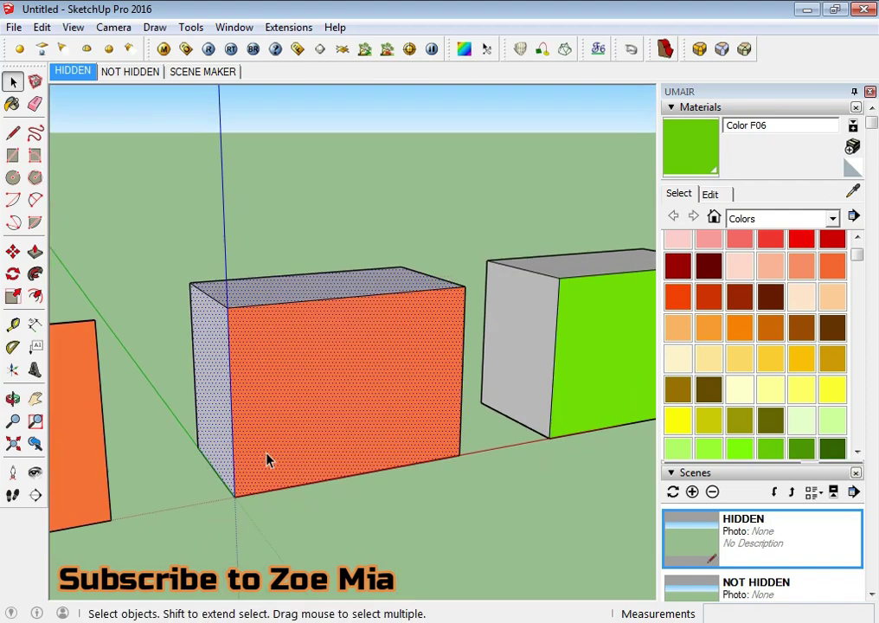
mouse_move(266, 457)
middle_down()
mouse_move(491, 423)
mouse_move(364, 425)
mouse_move(336, 506)
mouse_move(444, 441)
mouse_move(310, 438)
middle_up()
Select everything connected to the dotted box
right_click(311, 437)
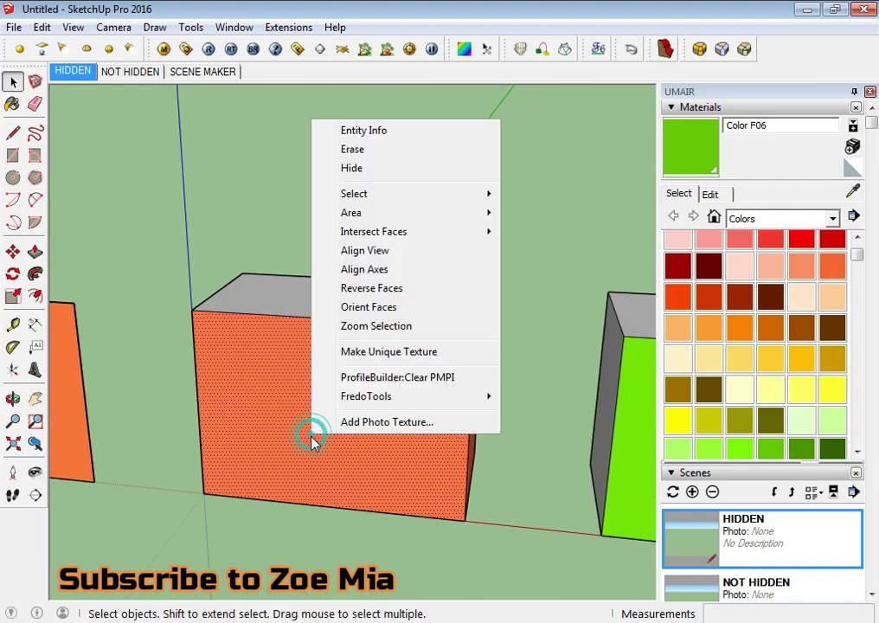
mouse_move(404, 194)
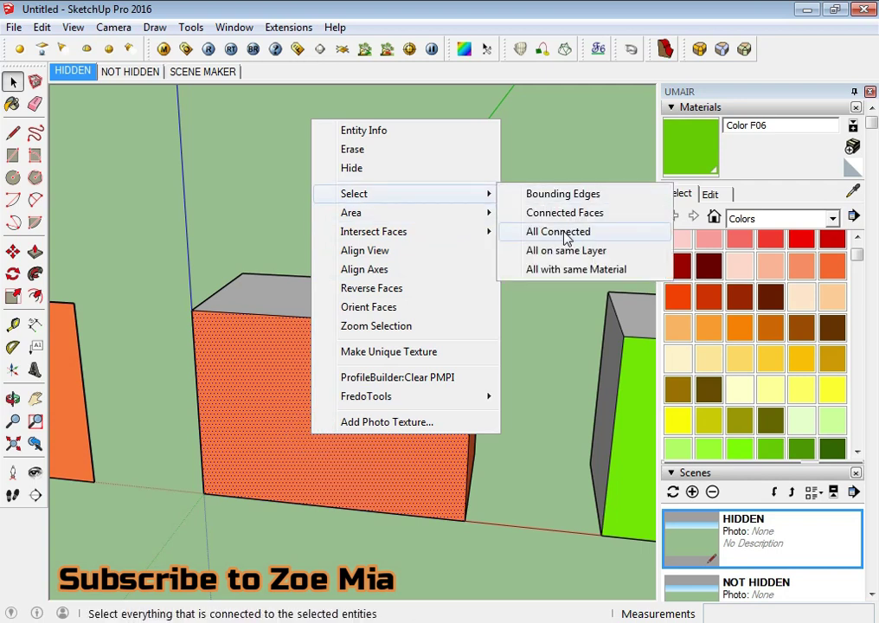
click(567, 240)
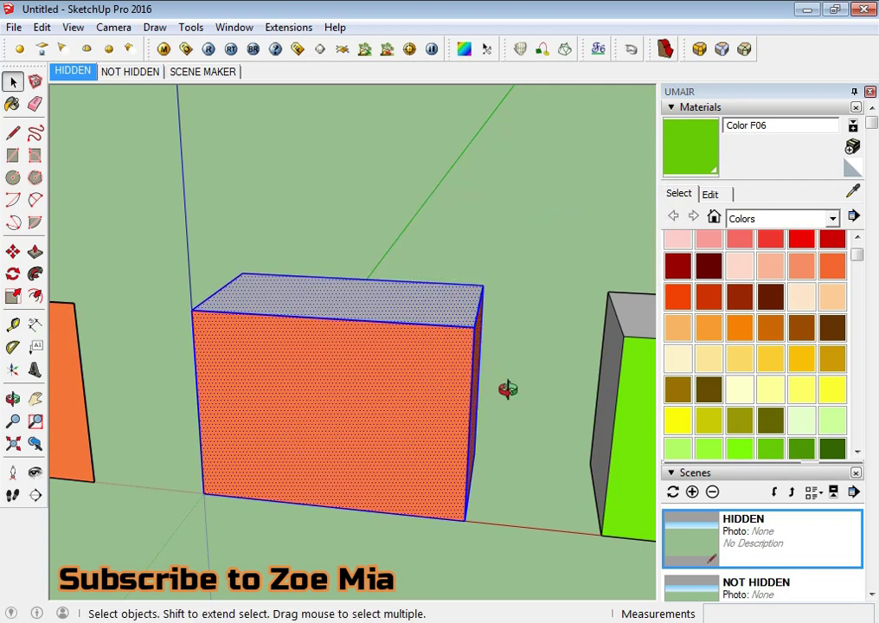
middle_drag(506, 387, 295, 408)
middle_drag(191, 393, 235, 424)
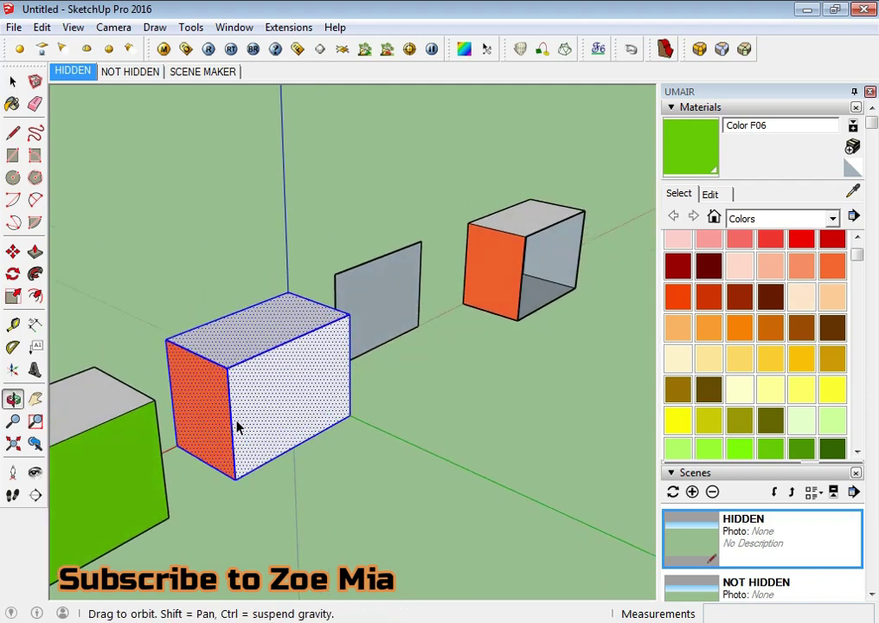
Copy the selected box to just behind the middle box
key(m)
click(397, 513)
key(ctrl)
click(584, 547)
key(space)
mouse_move(364, 448)
middle_down()
mouse_move(370, 601)
mouse_move(424, 468)
middle_up()
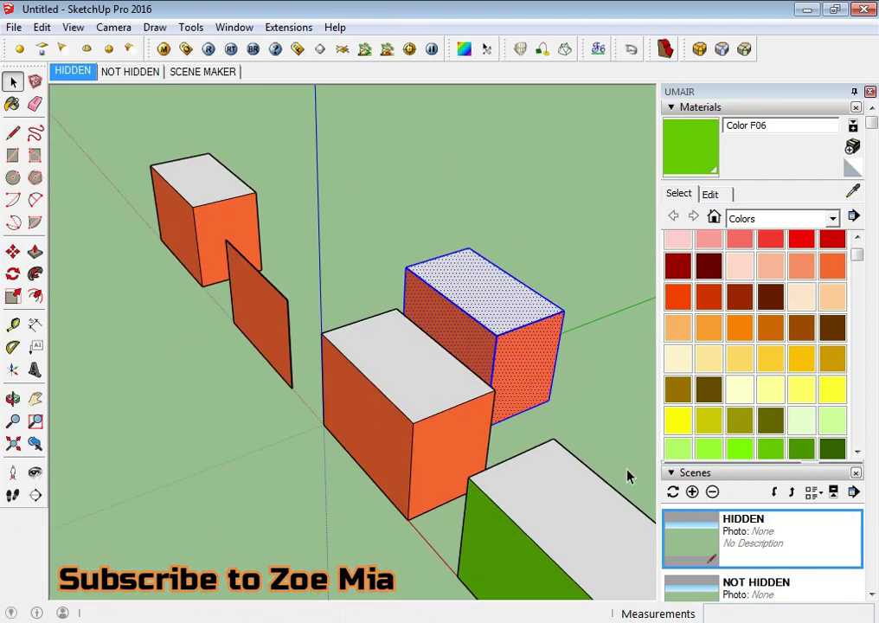
Select everything on the same layer as the selected box
right_click(442, 410)
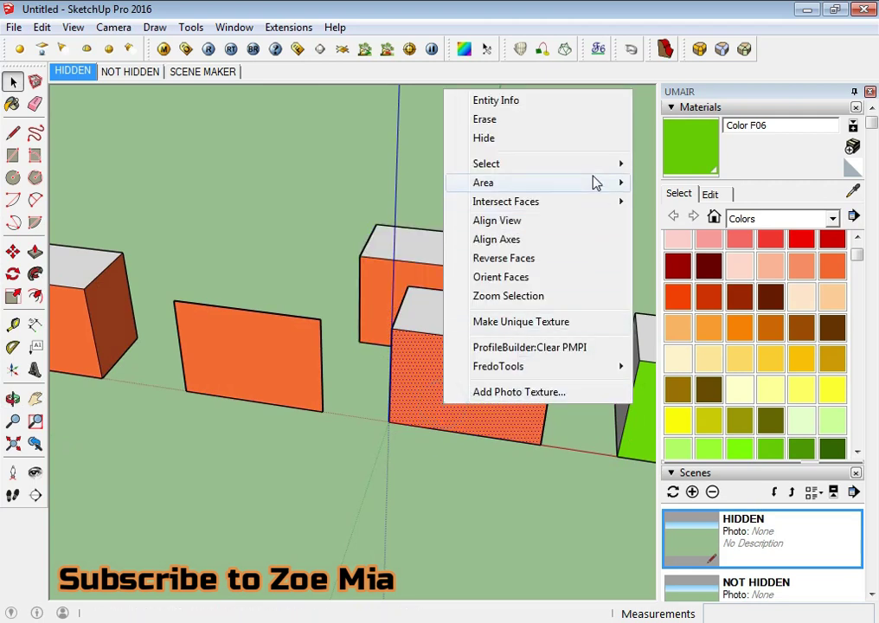
mouse_move(519, 164)
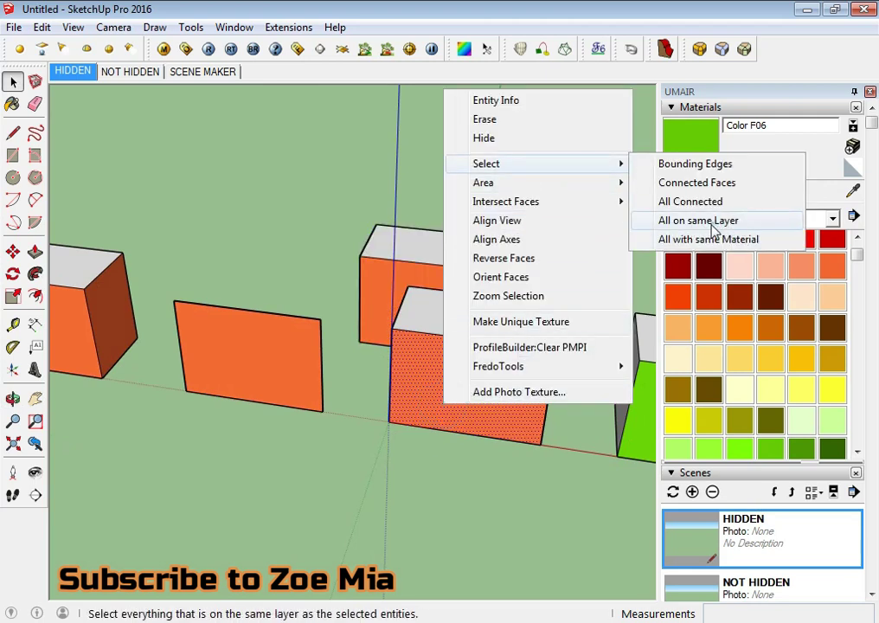
click(697, 221)
scroll(432, 381, down, 5)
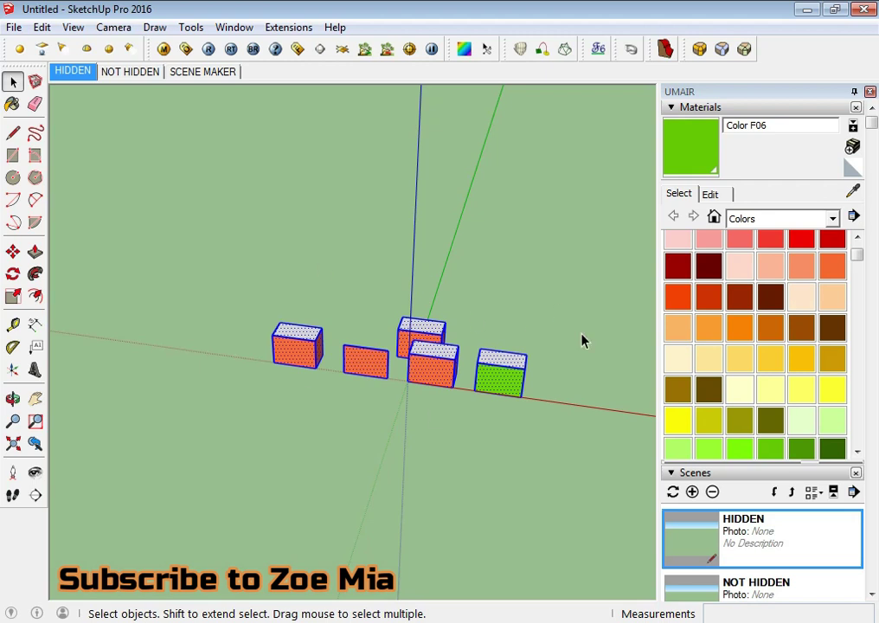
scroll(814, 488, down, 5)
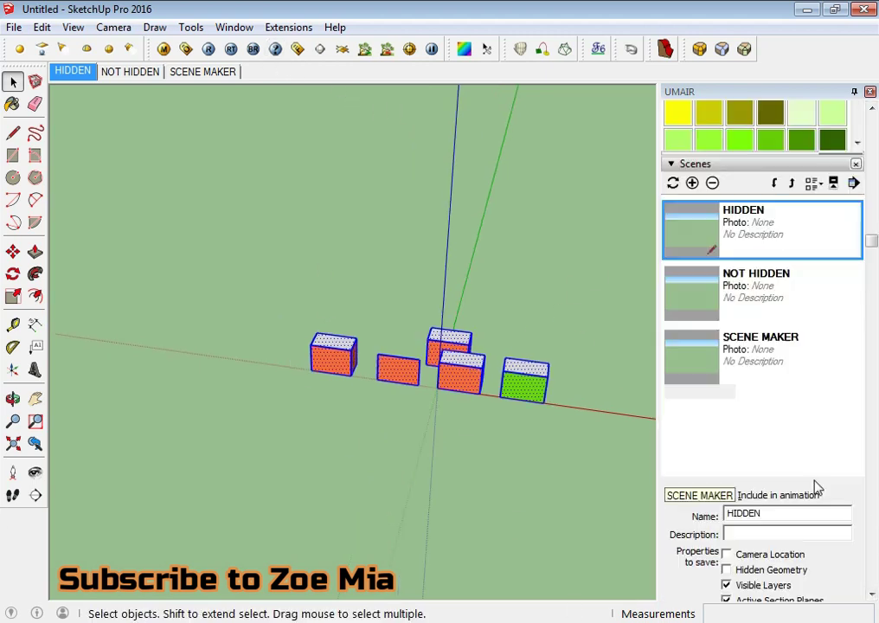
scroll(789, 483, down, 3)
scroll(793, 483, down, 6)
scroll(792, 482, up, 3)
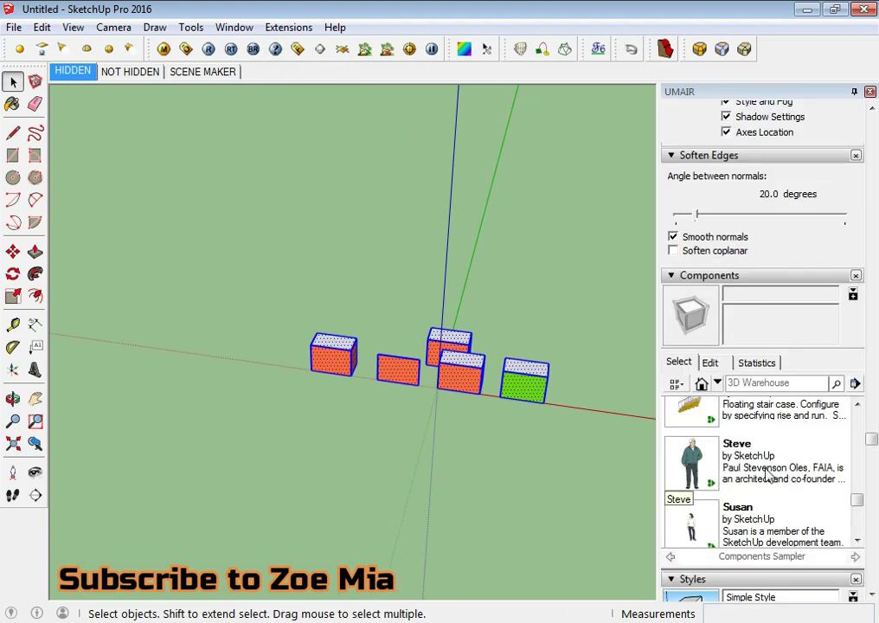
Add the Layers panel to the side tray, showing Layer0 visible
click(216, 31)
mouse_move(255, 66)
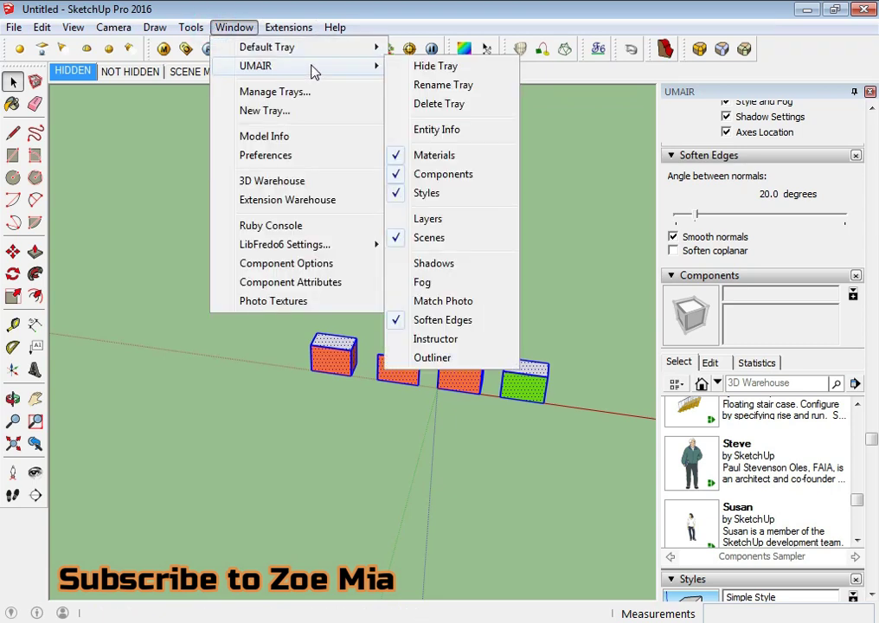
click(440, 223)
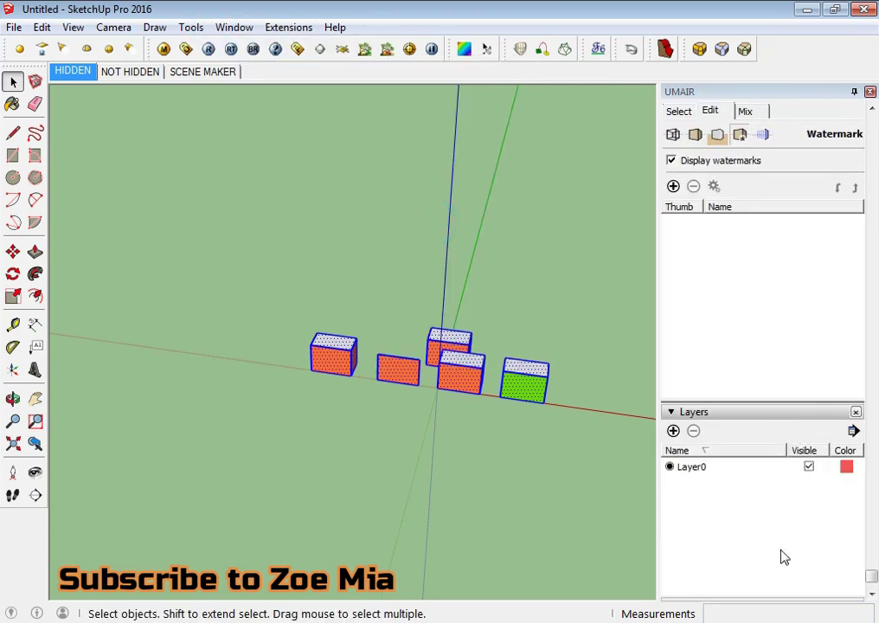
scroll(554, 415, up, 2)
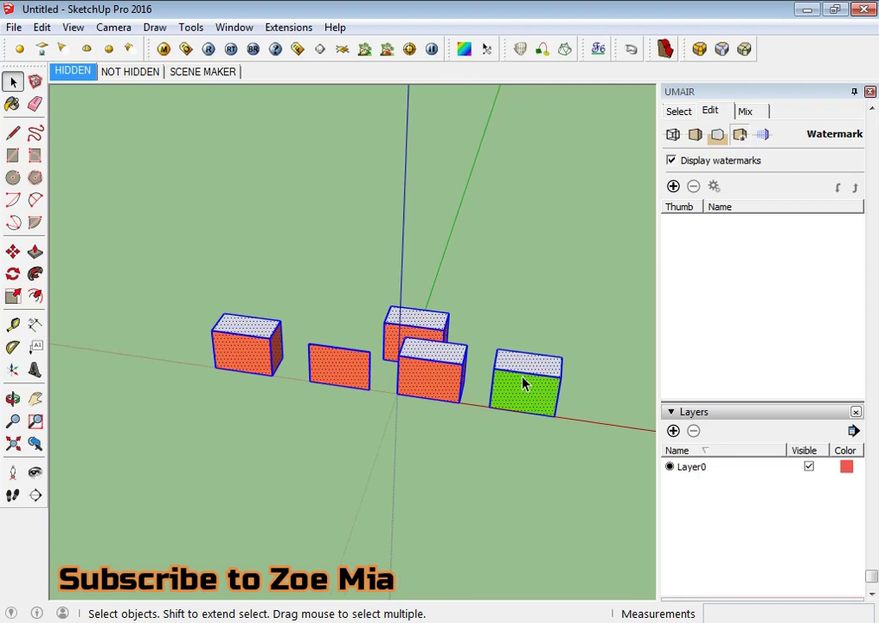
middle_drag(523, 381, 409, 357)
scroll(431, 485, up, 2)
scroll(430, 365, up, 2)
Select all faces sharing the orange material of the front box face
right_click(431, 365)
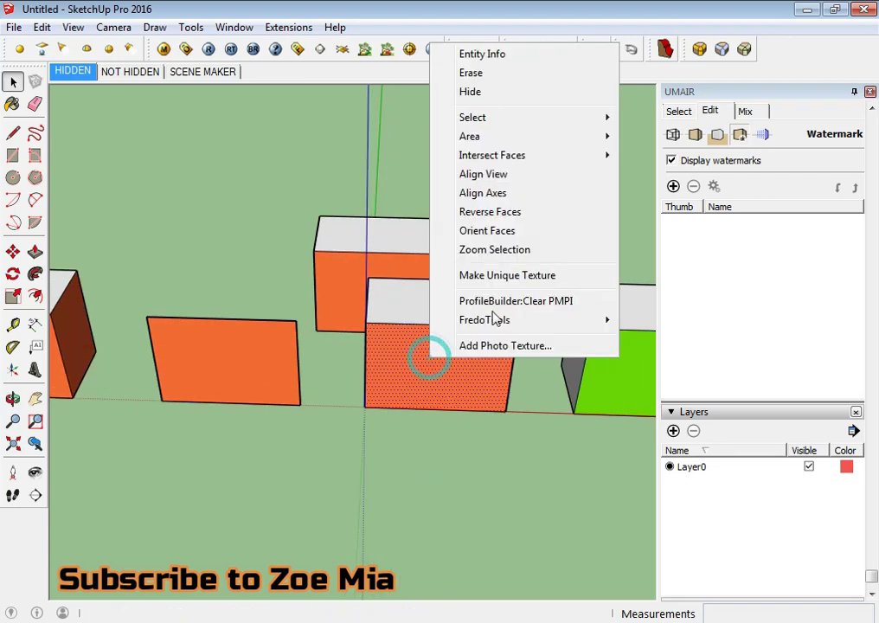
mouse_move(484, 117)
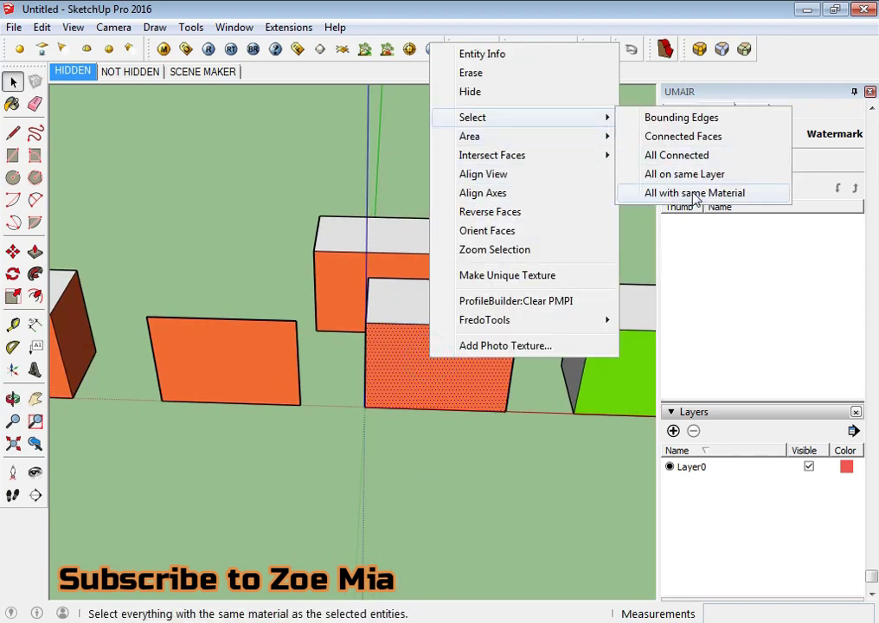
click(697, 194)
middle_drag(414, 401, 337, 389)
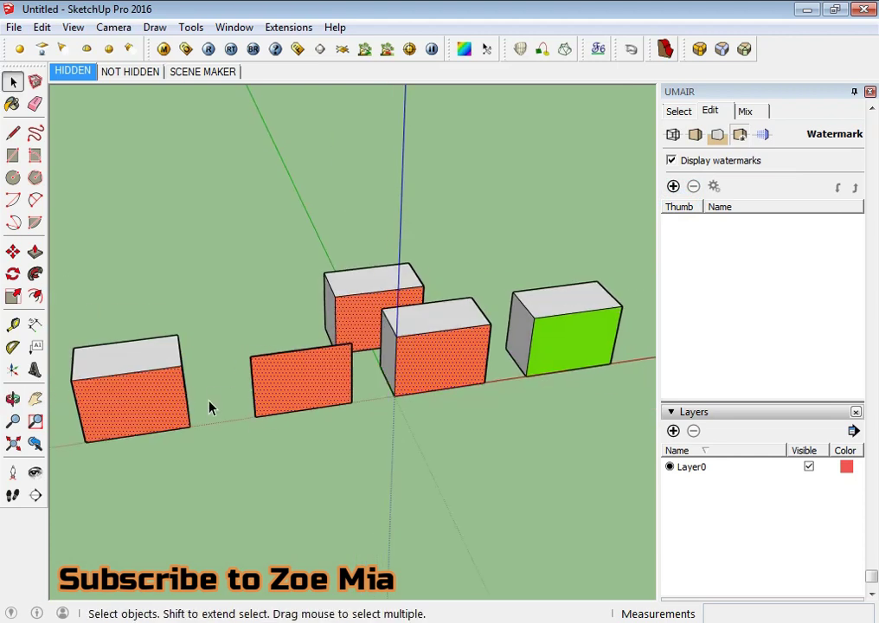
mouse_move(210, 407)
middle_down()
mouse_move(514, 388)
mouse_move(263, 352)
mouse_move(312, 362)
mouse_move(305, 374)
middle_up()
mouse_move(335, 478)
middle_down()
mouse_move(153, 473)
mouse_move(112, 363)
mouse_move(440, 412)
mouse_move(349, 484)
middle_up()
Select all faces sharing the green material
right_click(367, 336)
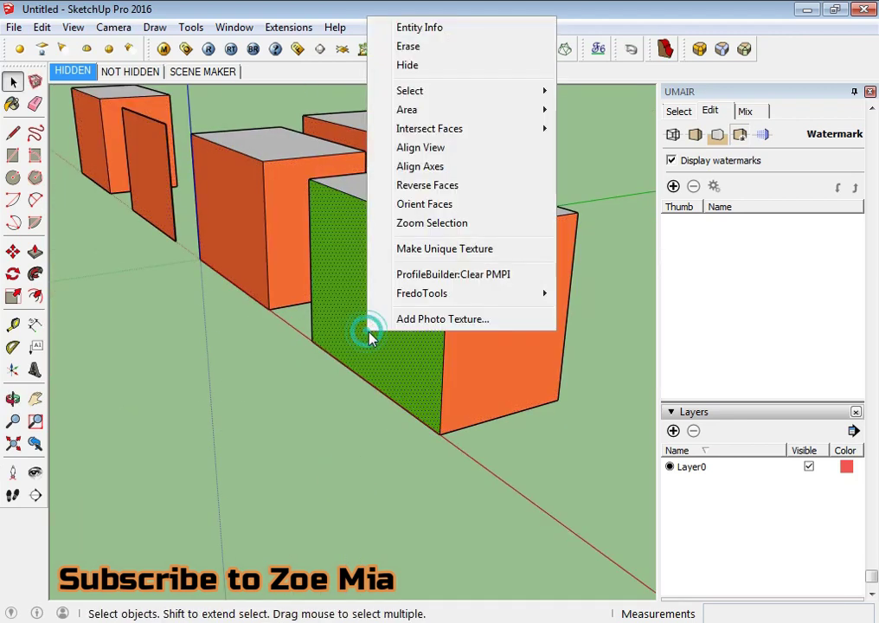
mouse_move(467, 90)
click(634, 168)
mouse_move(632, 169)
middle_down()
mouse_move(59, 375)
mouse_move(223, 318)
middle_up()
mouse_move(289, 293)
middle_down()
mouse_move(373, 330)
mouse_move(353, 348)
middle_up()
mouse_move(244, 339)
middle_down()
mouse_move(255, 342)
mouse_move(181, 404)
mouse_move(254, 427)
mouse_move(272, 451)
middle_up()
Draw a ground rectangle and copy it into a row of six
key(r)
click(296, 337)
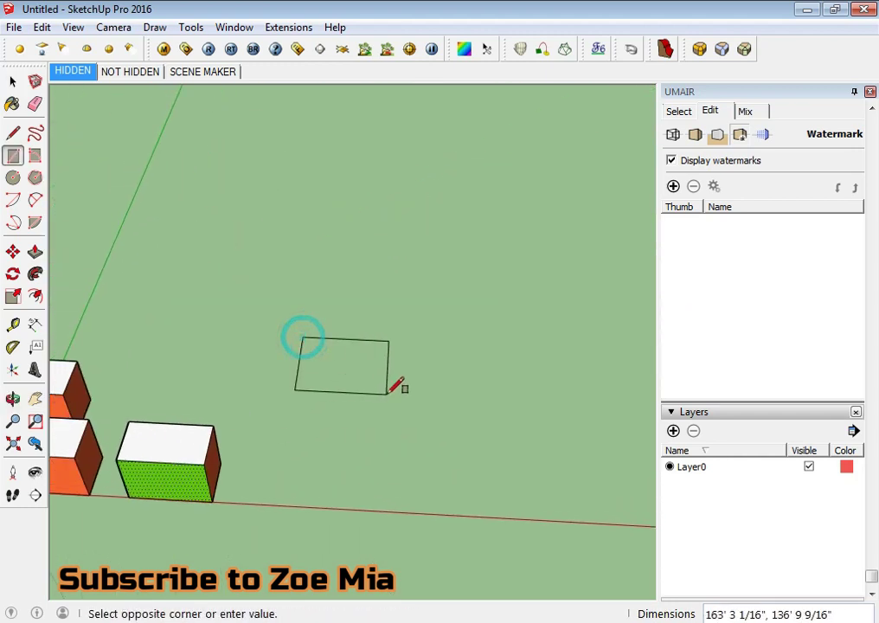
click(398, 384)
key(space)
middle_drag(355, 379, 365, 406)
key(m)
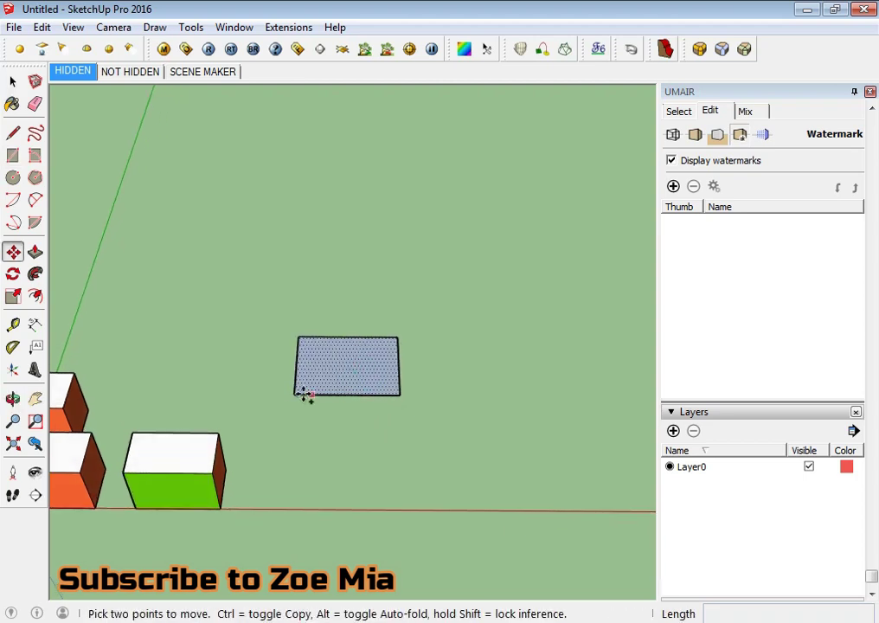
click(293, 394)
key(ctrl)
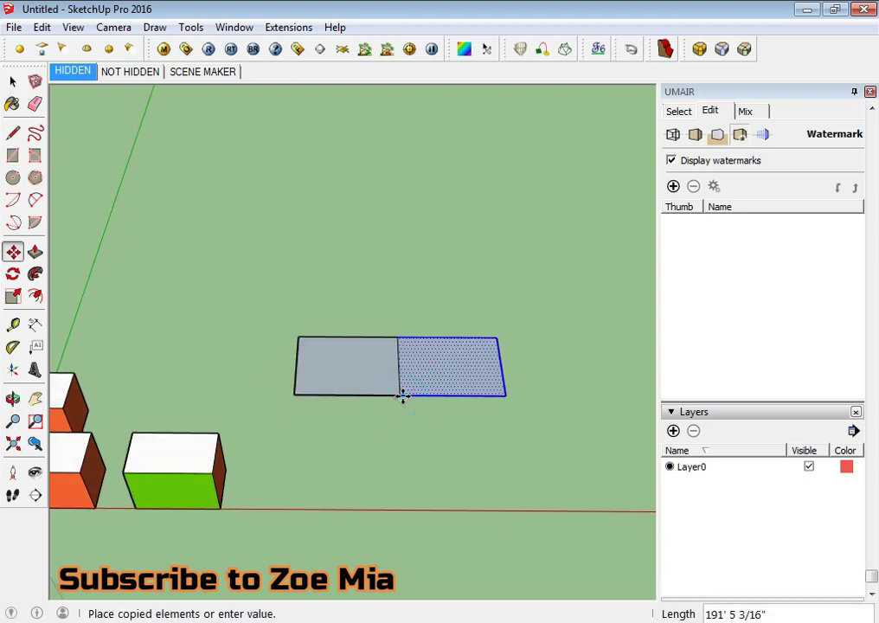
key(Return)
scroll(302, 355, down, 3)
key(space)
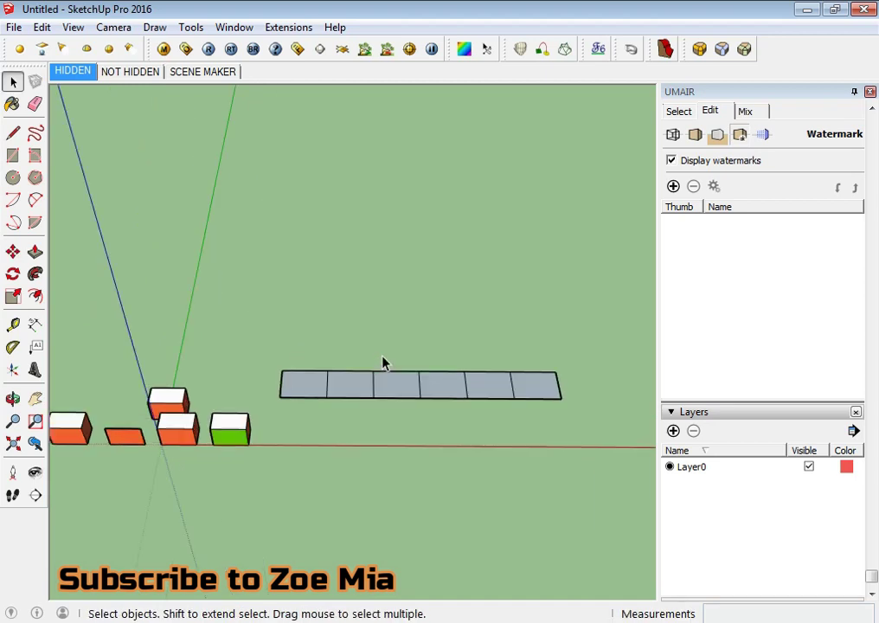
scroll(266, 345, up, 2)
Copy the row of six upward 5 times to form a six-row grid
drag(627, 444, 628, 444)
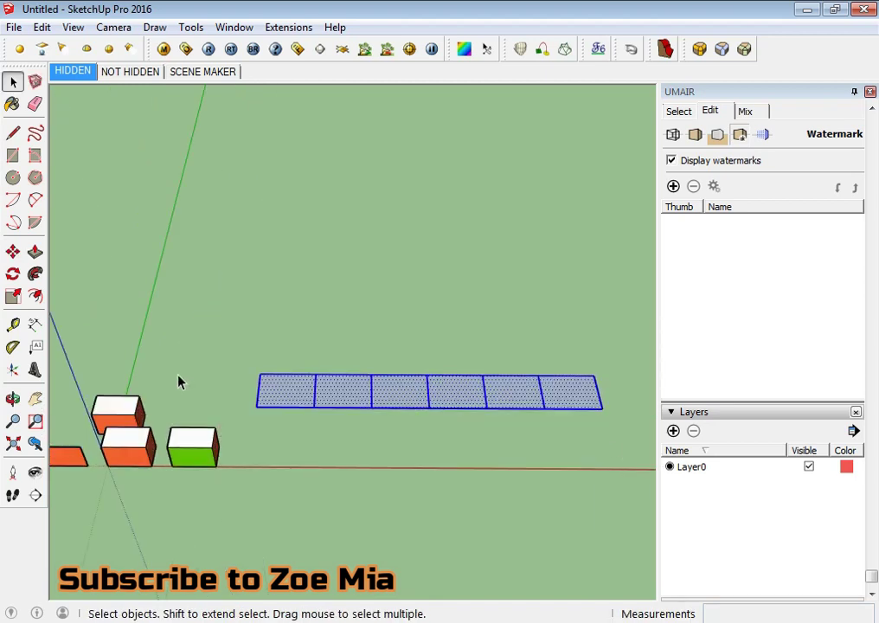
scroll(179, 380, up, 3)
key(m)
click(369, 422)
key(ctrl)
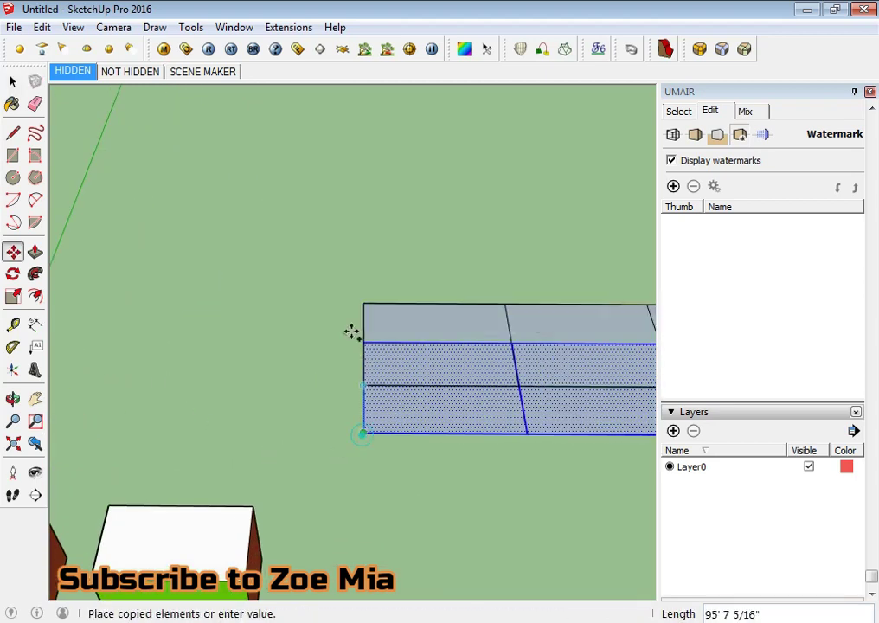
click(366, 341)
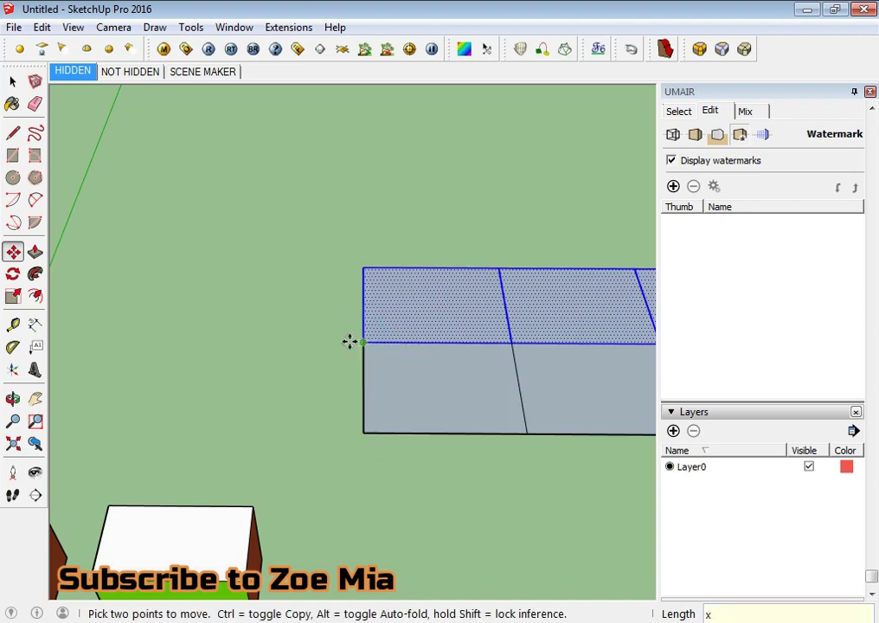
text(5)
key(Return)
scroll(173, 353, down, 3)
scroll(809, 294, up, 5)
scroll(825, 274, up, 5)
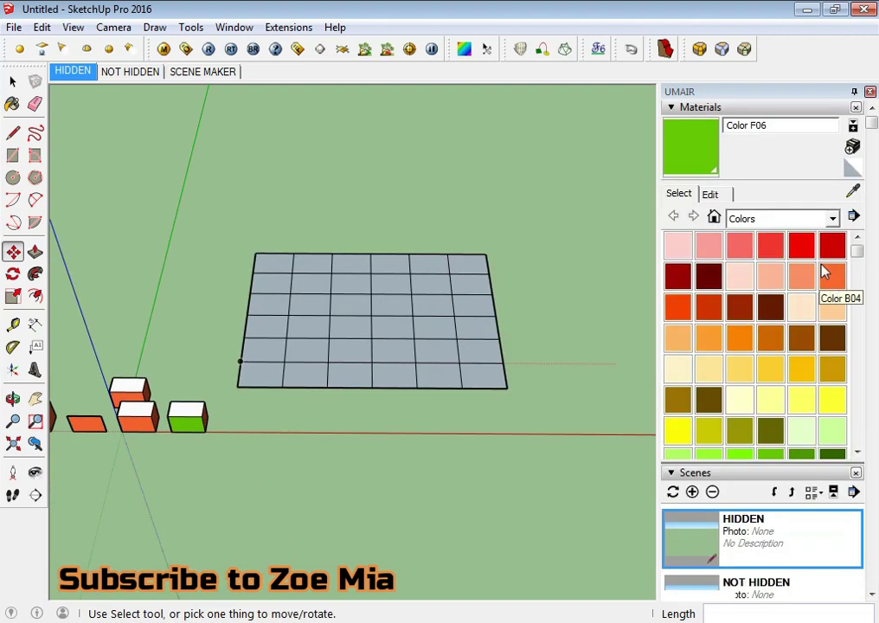
Paint scattered grid cells green with Color F06
click(686, 172)
scroll(338, 360, up, 2)
scroll(373, 320, up, 2)
click(373, 320)
scroll(382, 264, down, 2)
click(383, 264)
click(261, 300)
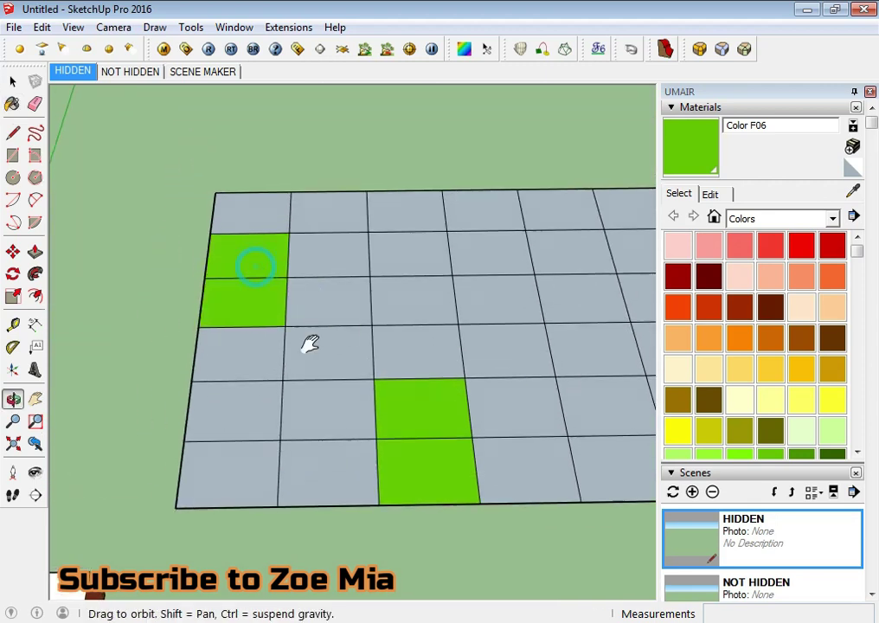
middle_drag(305, 344, 396, 322)
click(355, 297)
click(448, 406)
click(484, 260)
mouse_move(496, 355)
middle_down()
mouse_move(444, 455)
mouse_move(390, 461)
mouse_move(510, 461)
middle_up()
Sample orange Color B04 from a box and paint several bottom-row cells orange
key(space)
key(b)
middle_drag(412, 485, 342, 359)
scroll(197, 456, up, 3)
alt+click(245, 477)
middle_drag(245, 477, 255, 418)
click(251, 426)
click(342, 424)
scroll(342, 424, down, 3)
mouse_move(342, 424)
middle_down()
mouse_move(398, 381)
mouse_move(467, 483)
mouse_move(495, 559)
middle_up()
click(467, 482)
click(515, 483)
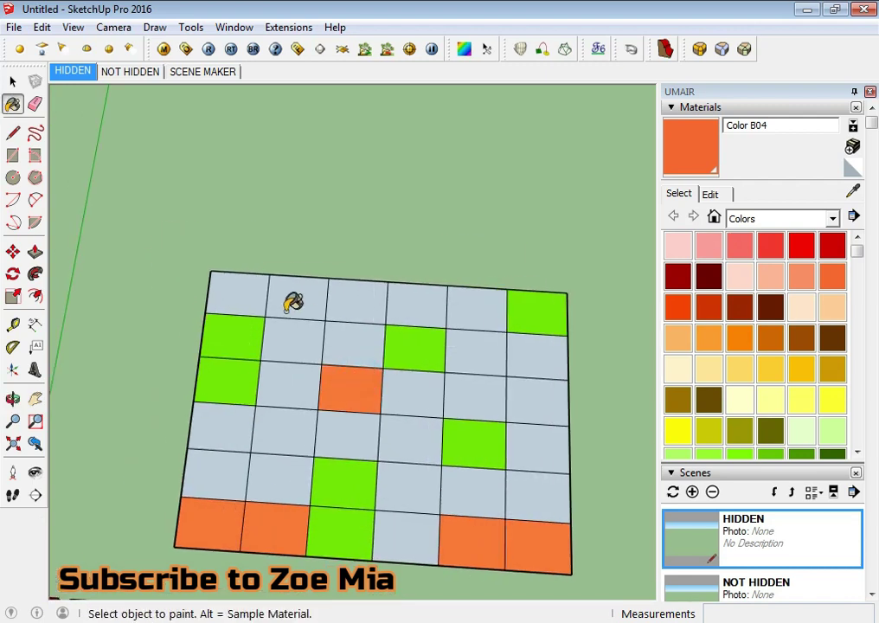
mouse_move(244, 283)
middle_down()
mouse_move(305, 427)
mouse_move(515, 375)
middle_up()
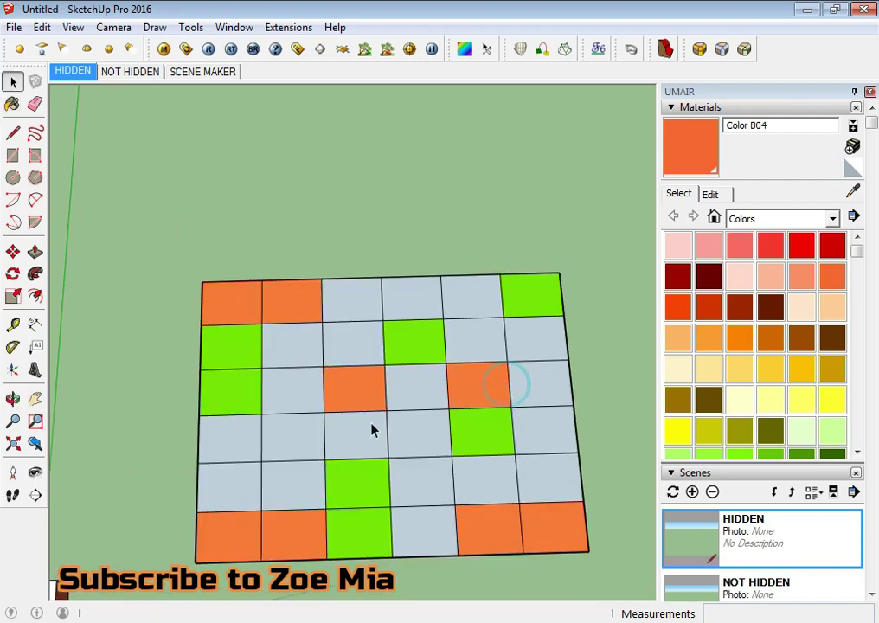
Window-select the whole painted grid and make it a group
middle_drag(381, 506, 393, 447)
click(304, 481)
right_click(305, 481)
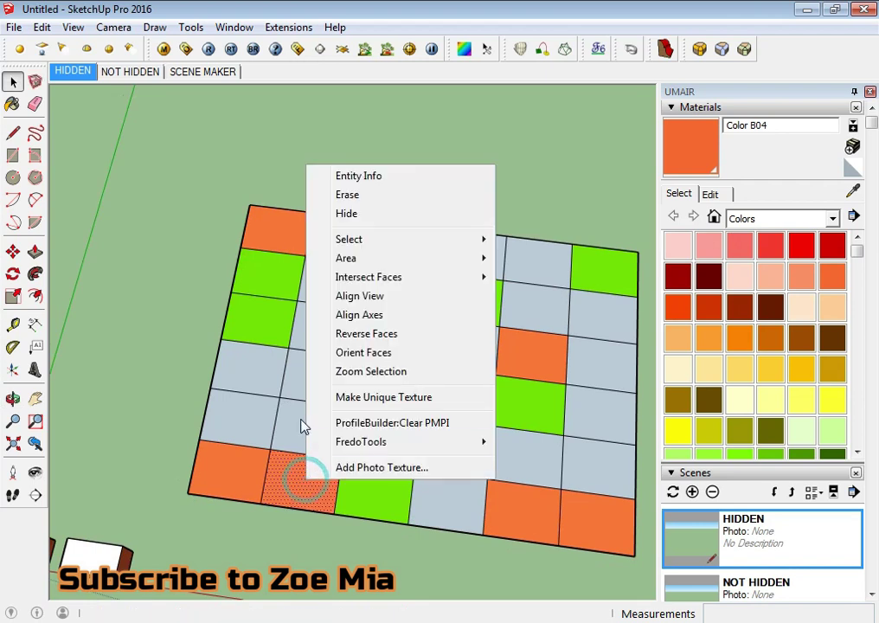
click(180, 495)
mouse_move(179, 495)
middle_down()
mouse_move(136, 402)
mouse_move(242, 299)
middle_up()
scroll(242, 298, down, 2)
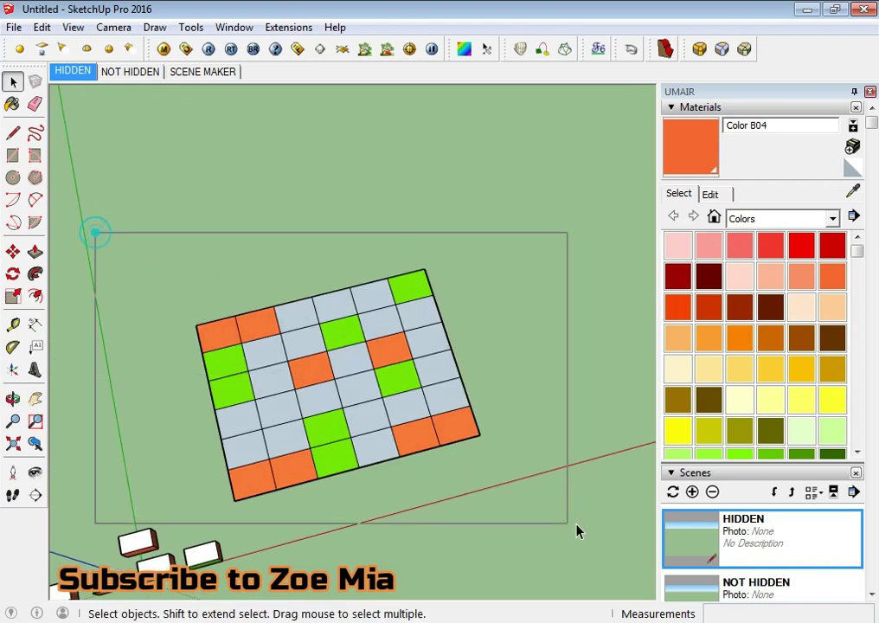
drag(578, 531, 571, 526)
right_click(349, 467)
click(432, 298)
Select the bounding edges of the orange cell and the grey cell
mouse_move(432, 298)
middle_down()
mouse_move(274, 263)
mouse_move(523, 198)
middle_up()
scroll(485, 463, up, 3)
mouse_move(484, 463)
middle_down()
mouse_move(438, 447)
mouse_move(364, 540)
middle_up()
scroll(467, 431, up, 2)
click(344, 437)
middle_drag(343, 448, 280, 467)
right_click(282, 464)
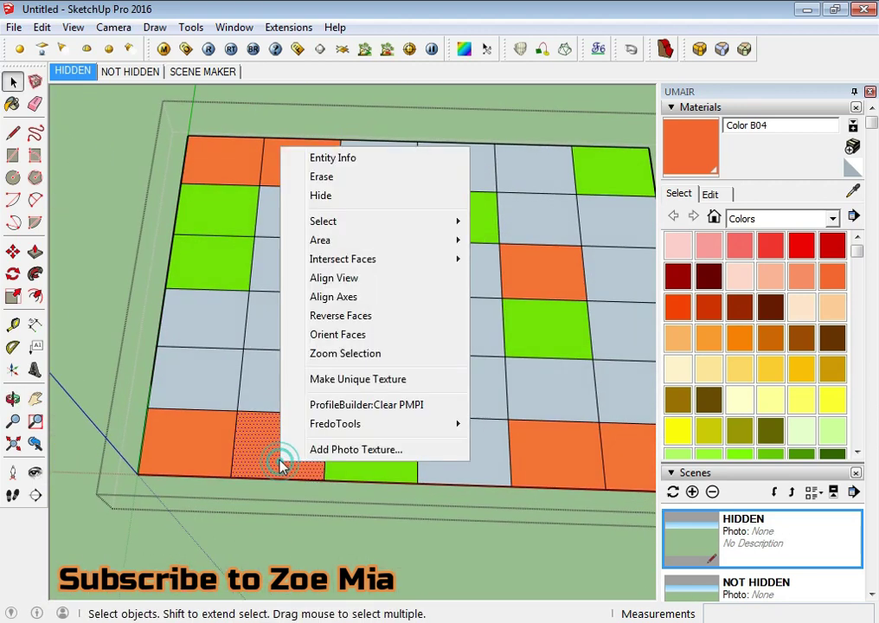
mouse_move(324, 222)
click(514, 224)
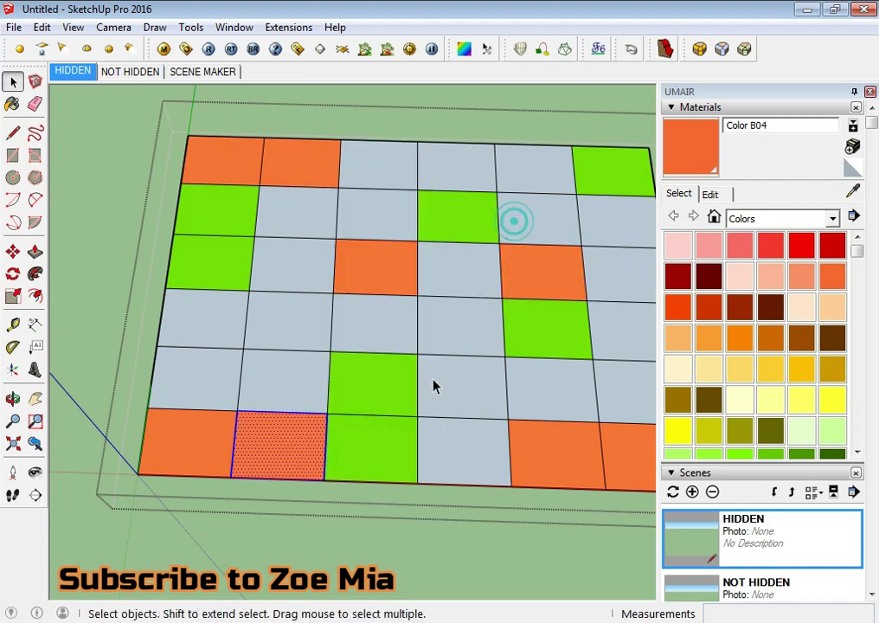
scroll(286, 437, up, 3)
scroll(408, 426, down, 4)
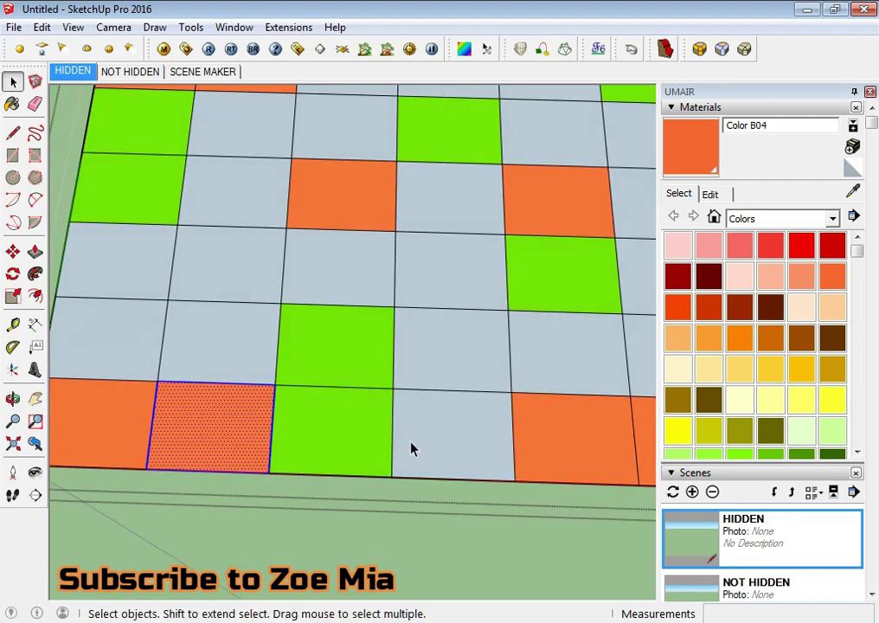
right_click(411, 443)
mouse_move(555, 208)
click(640, 200)
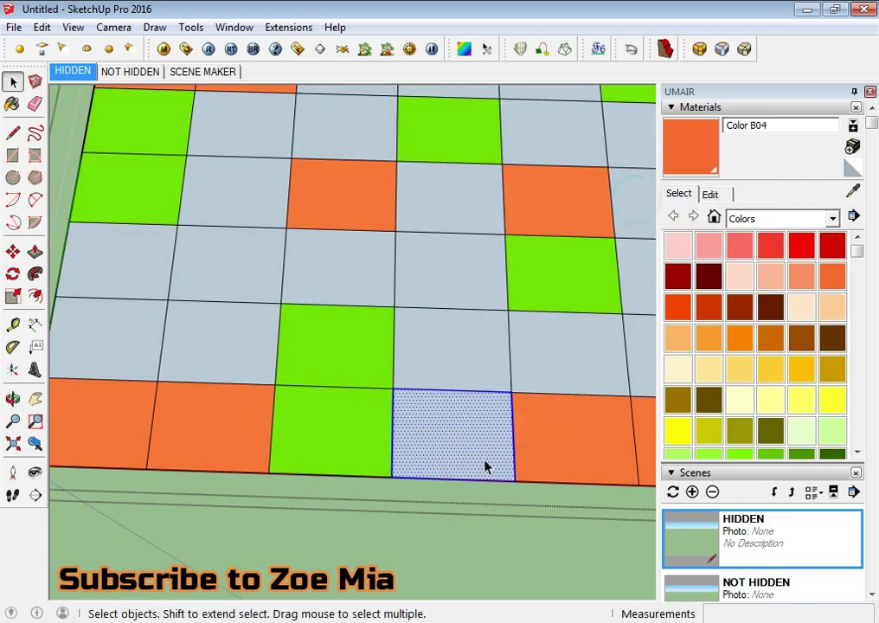
Select the faces connected to the green cell and start a Move copy from them
click(323, 451)
right_click(323, 448)
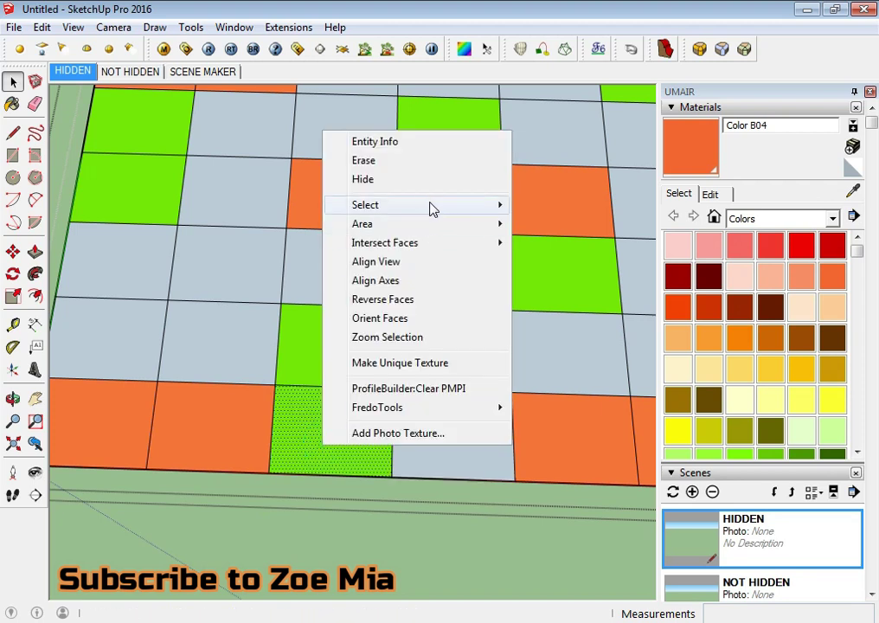
click(585, 225)
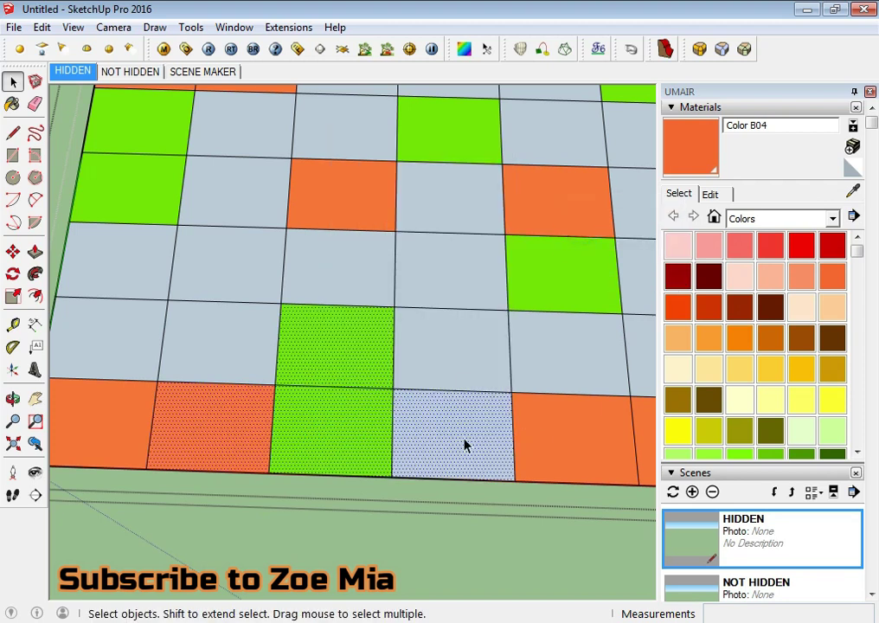
scroll(331, 435, down, 5)
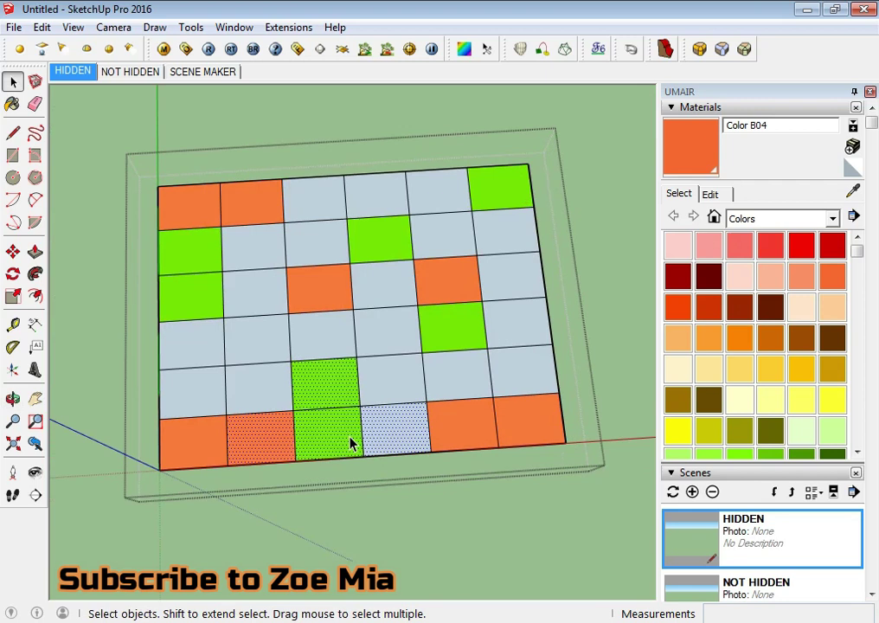
key(m)
ctrl+click(380, 422)
Place the four-cell T-shaped copy below the grid and select the orange cell's connected faces
click(387, 477)
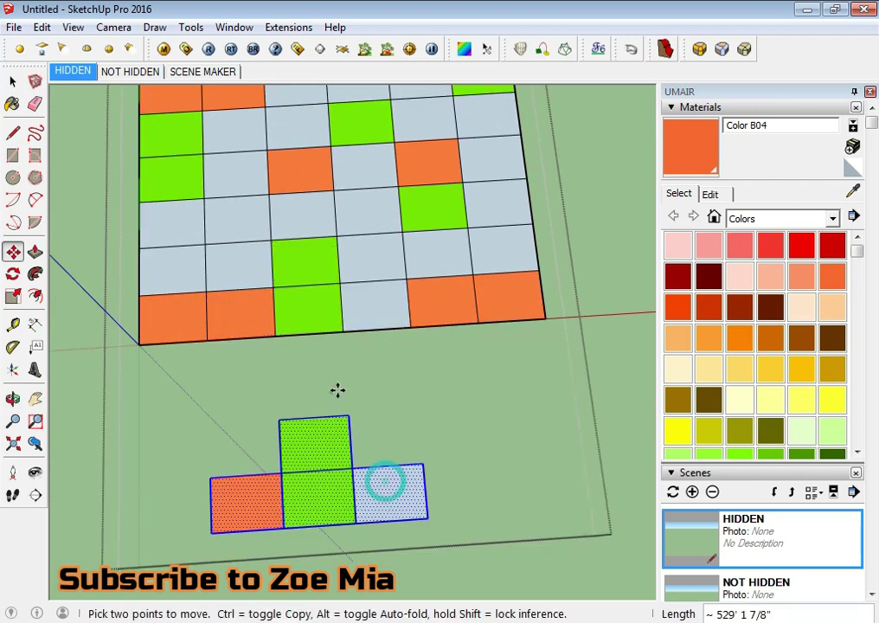
key(space)
right_click(327, 251)
mouse_move(369, 324)
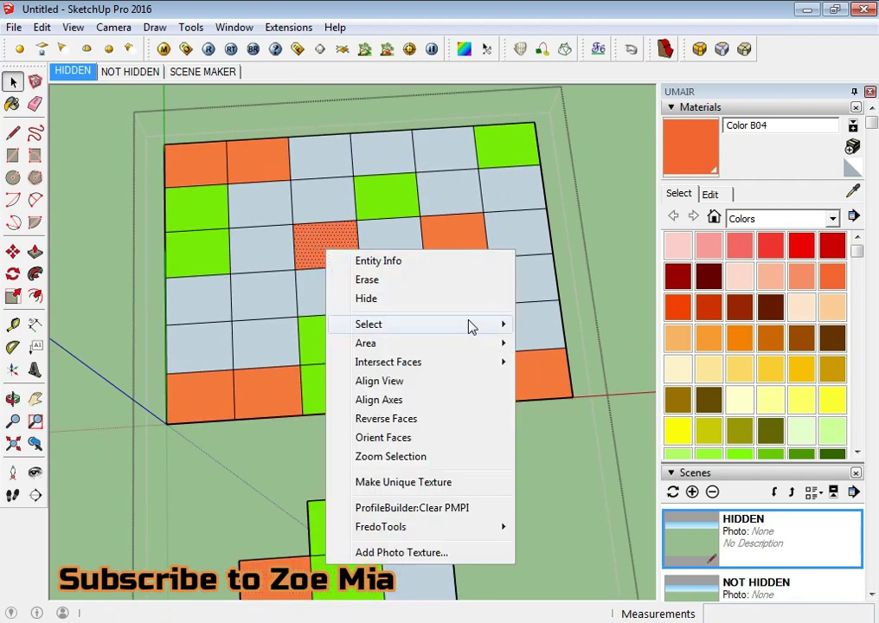
click(578, 344)
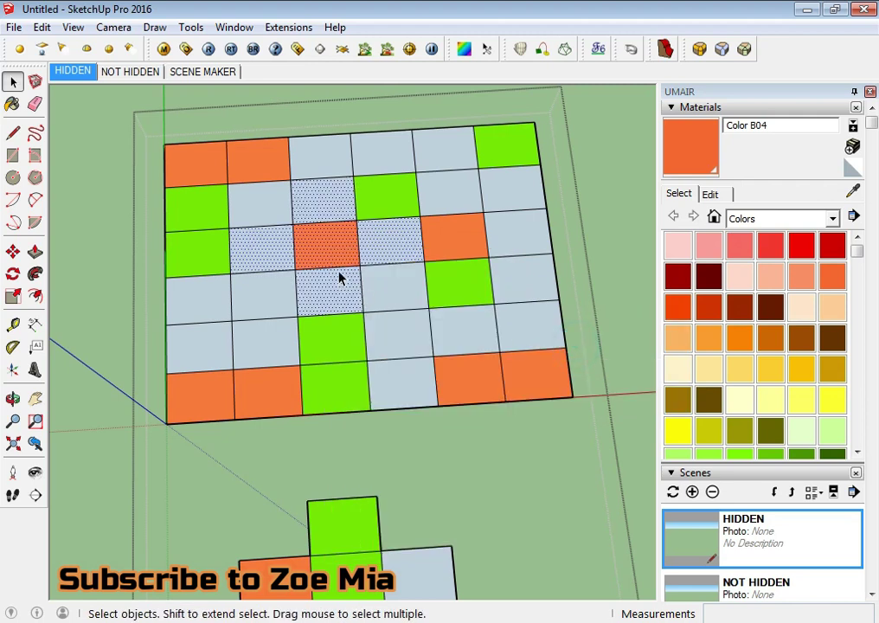
Copy the plus-shaped cross of faces to the right of the grid
key(m)
ctrl+click(329, 251)
click(489, 304)
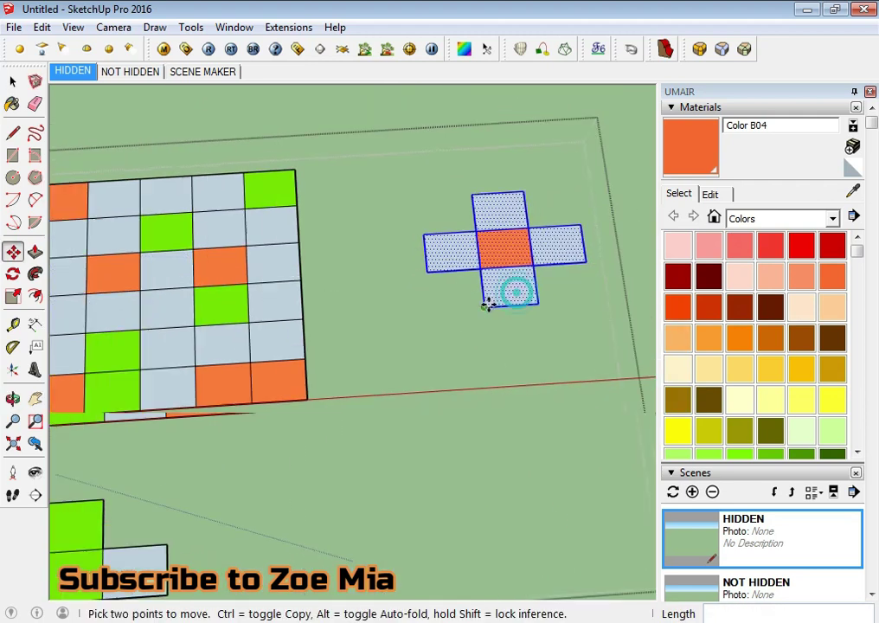
middle_drag(489, 304, 431, 378)
middle_drag(308, 271, 398, 357)
scroll(398, 357, up, 5)
Select all faces on the grid's layer, then switch to the NOT HIDDEN scene
key(space)
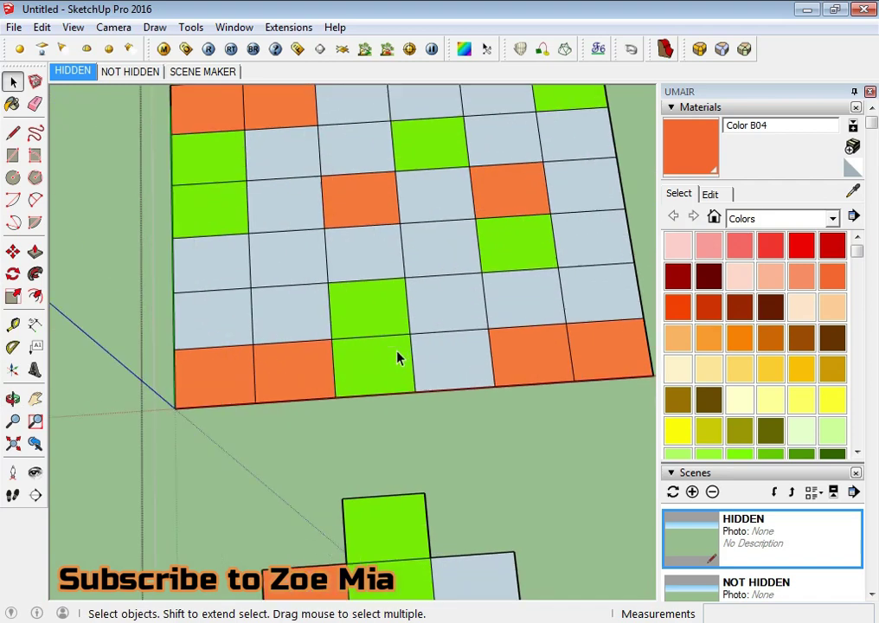
right_click(349, 383)
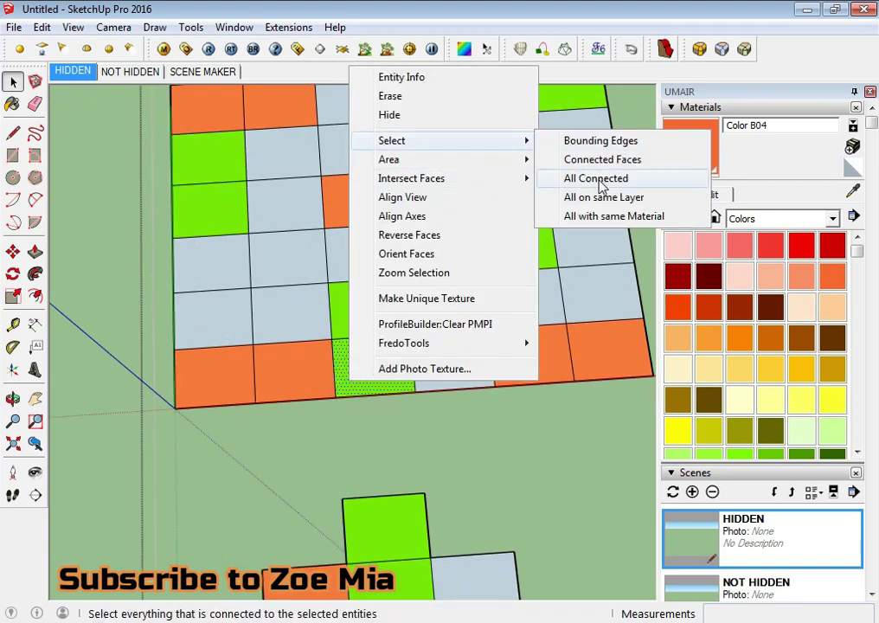
click(592, 197)
scroll(464, 338, down, 5)
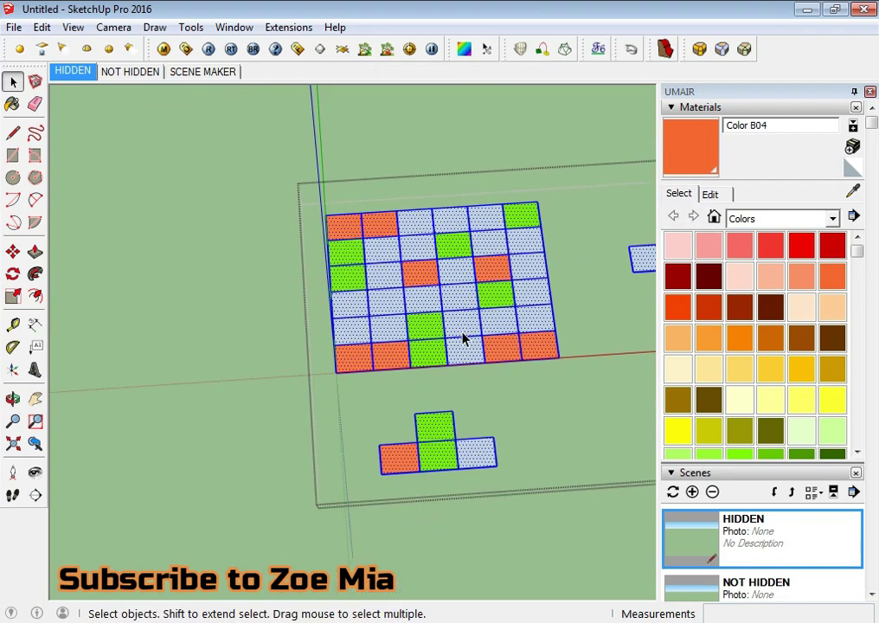
scroll(456, 375, down, 3)
click(126, 71)
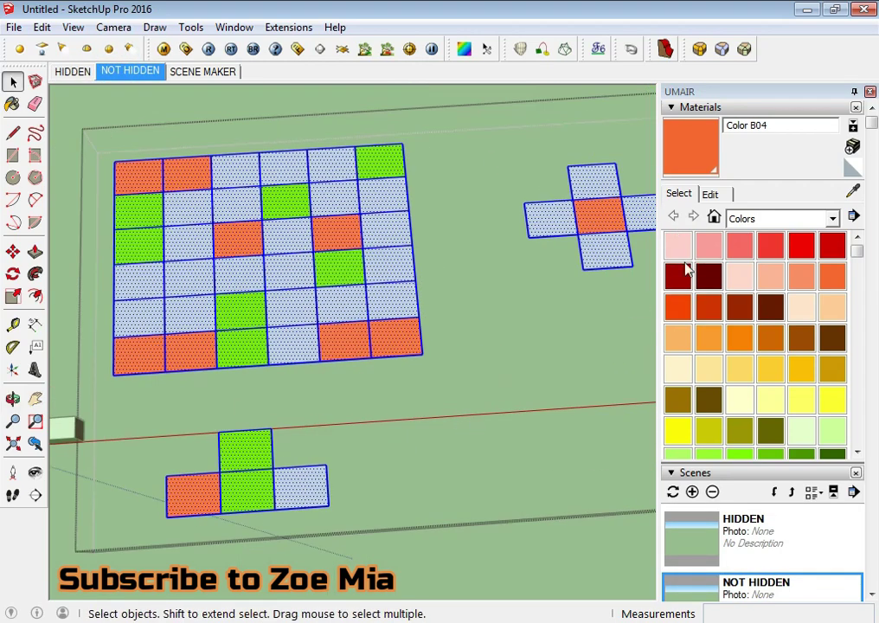
Select all faces with the green material and copy them to the left of the grid
scroll(241, 232, up, 3)
click(456, 514)
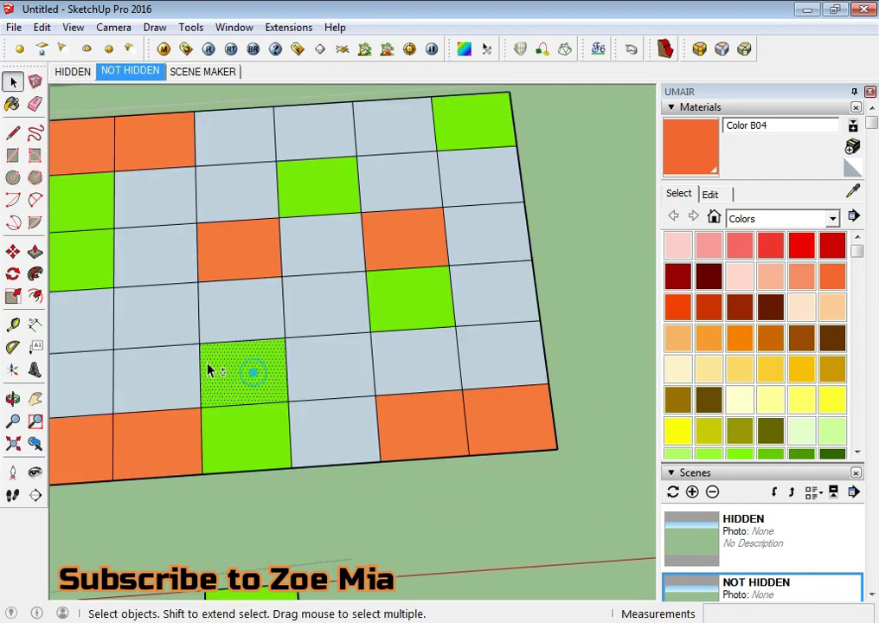
right_click(227, 370)
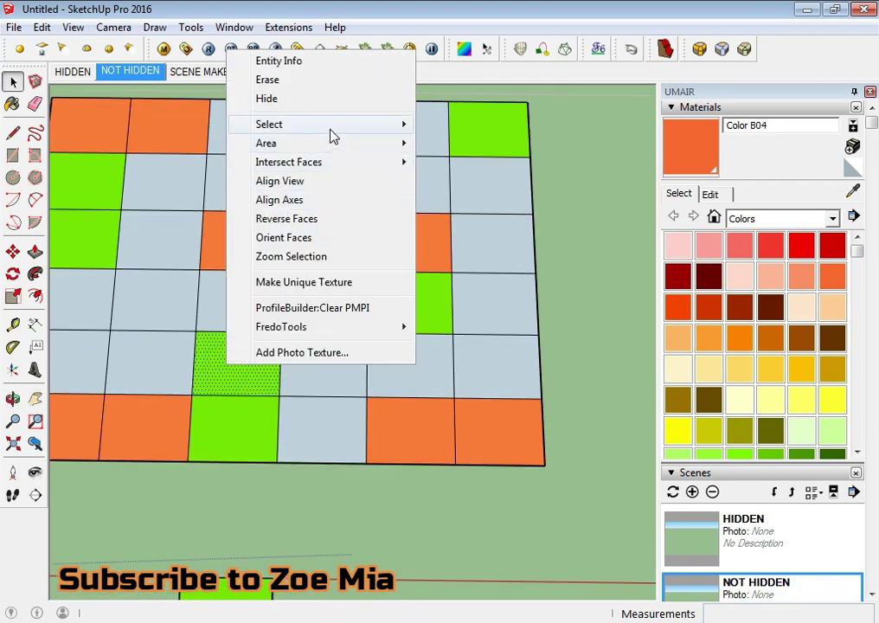
mouse_move(269, 125)
click(519, 200)
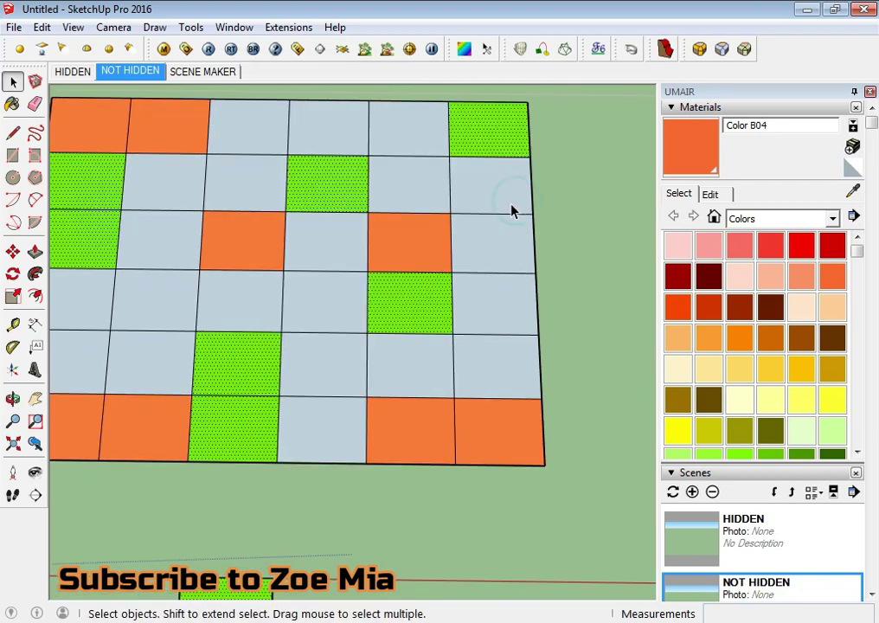
scroll(373, 324, down, 2)
scroll(364, 398, up, 3)
key(m)
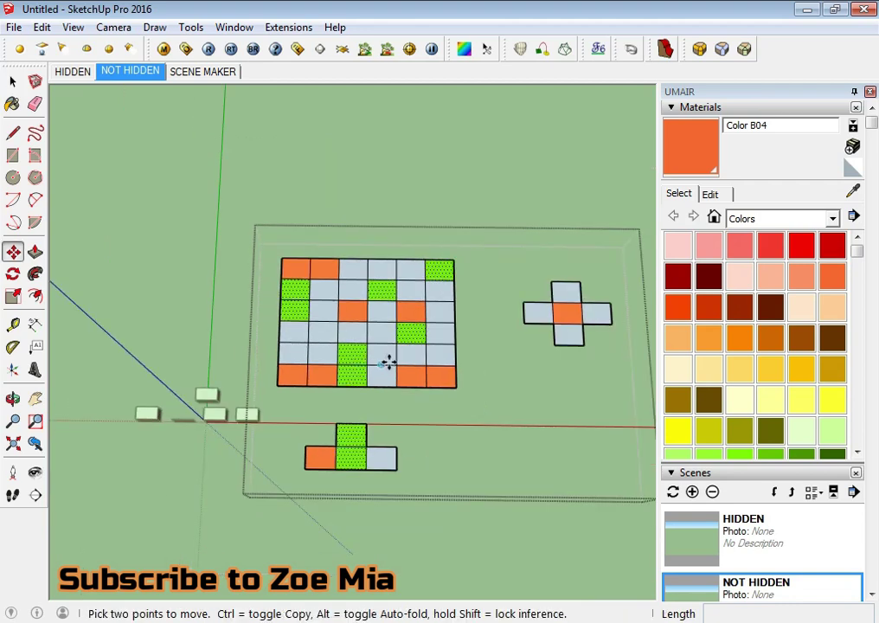
key(ctrl)
click(394, 333)
mouse_move(191, 223)
middle_down()
mouse_move(212, 348)
mouse_move(343, 291)
middle_up()
click(144, 305)
key(space)
Select all faces with the orange material and copy them above the grid
scroll(344, 386, up, 3)
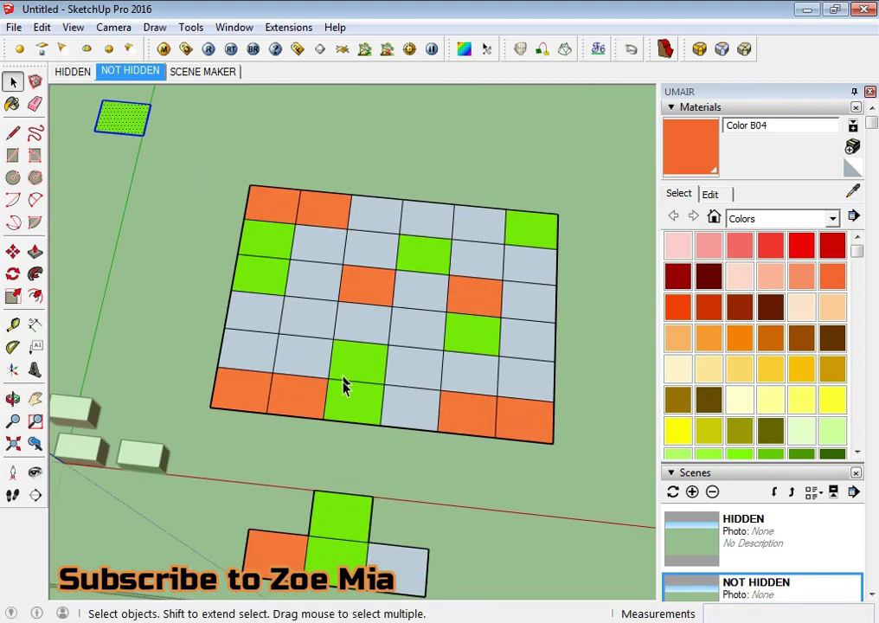
right_click(287, 414)
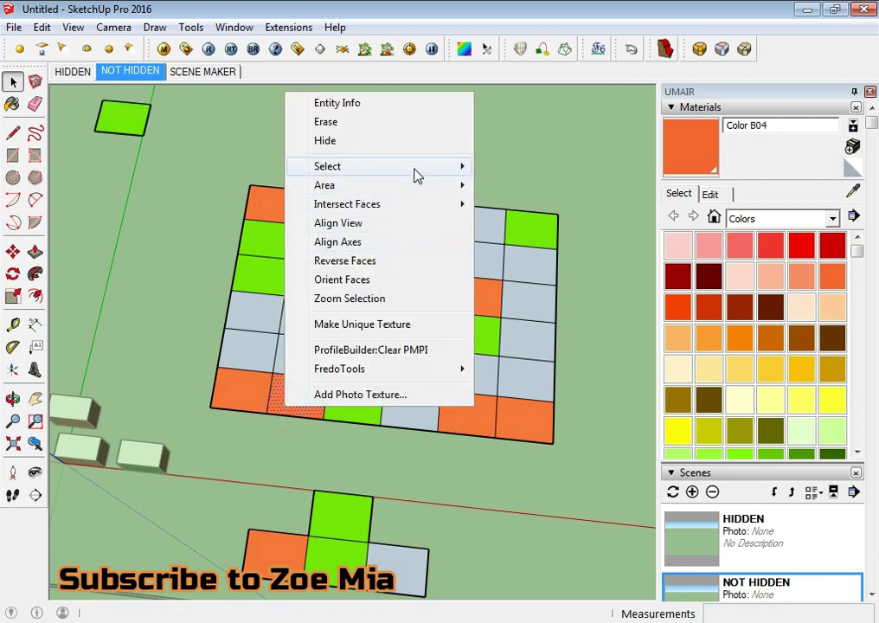
mouse_move(381, 166)
click(618, 244)
scroll(585, 249, down, 3)
mouse_move(400, 334)
middle_down()
mouse_move(282, 362)
mouse_move(369, 345)
mouse_move(355, 277)
middle_up()
key(m)
key(ctrl)
click(309, 379)
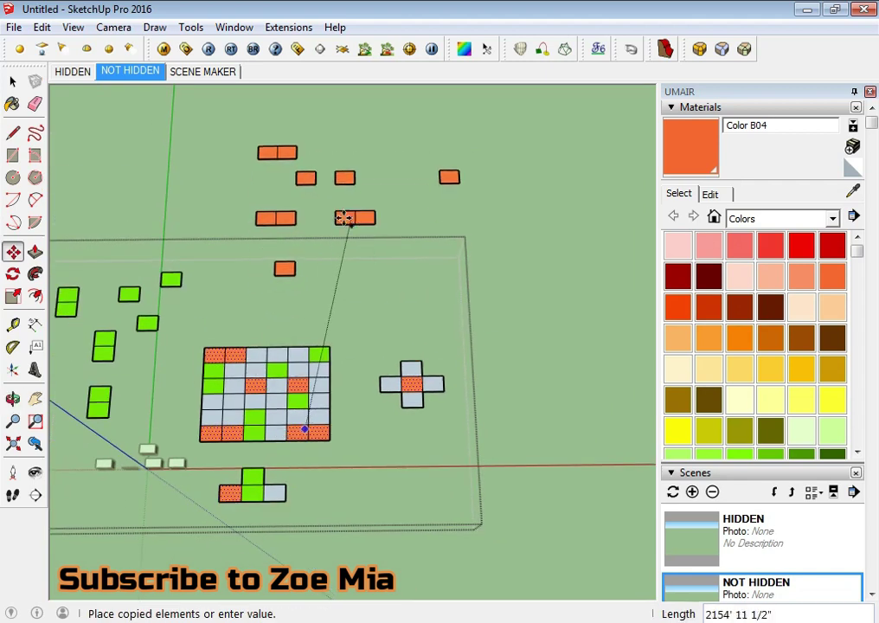
click(337, 239)
key(space)
scroll(270, 385, up, 3)
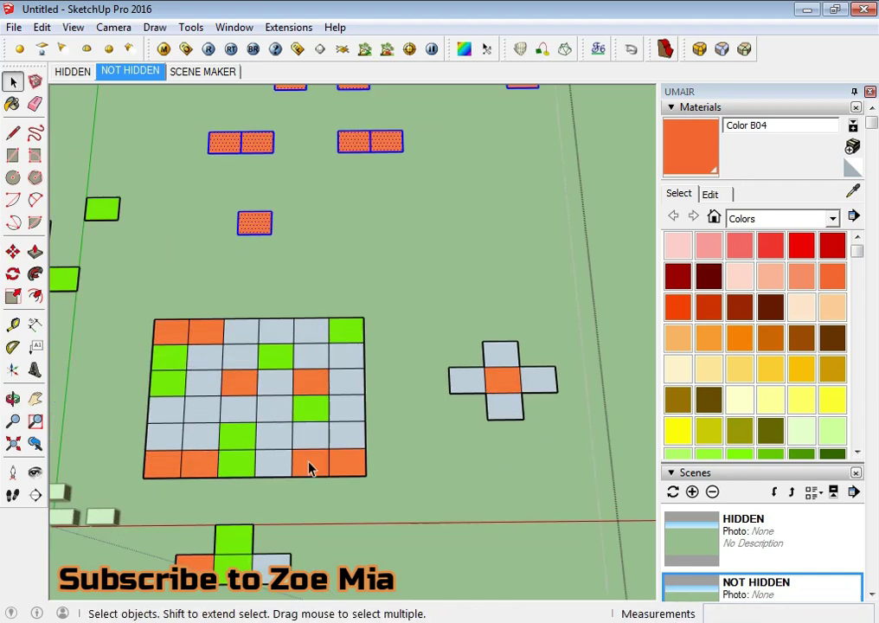
scroll(260, 467, up, 3)
Extend the selection across the tile grid and its copies, then delete them
right_click(241, 468)
mouse_move(283, 226)
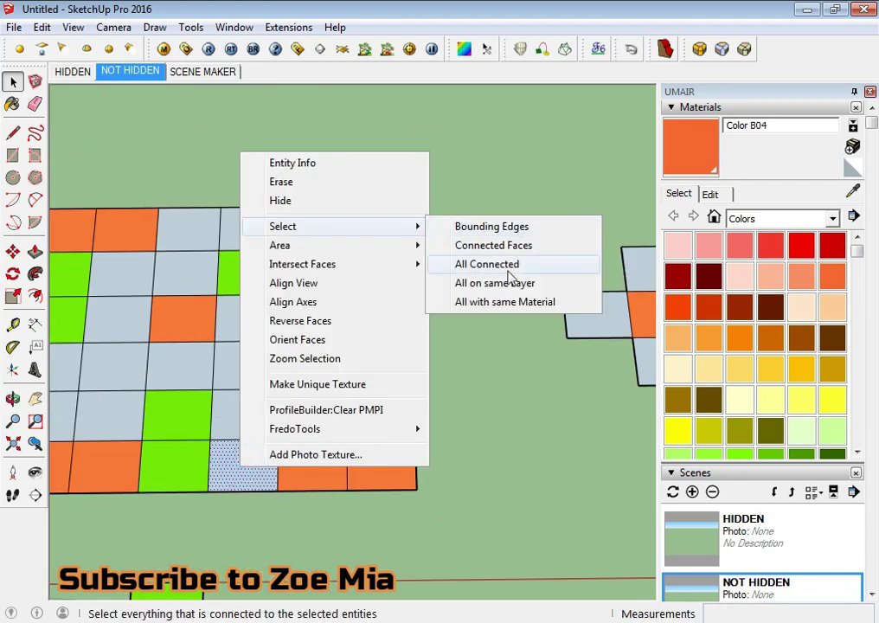
click(491, 303)
scroll(338, 509, up, 3)
mouse_move(337, 509)
middle_down()
mouse_move(402, 354)
mouse_move(266, 312)
middle_up()
scroll(295, 382, down, 3)
scroll(350, 343, down, 3)
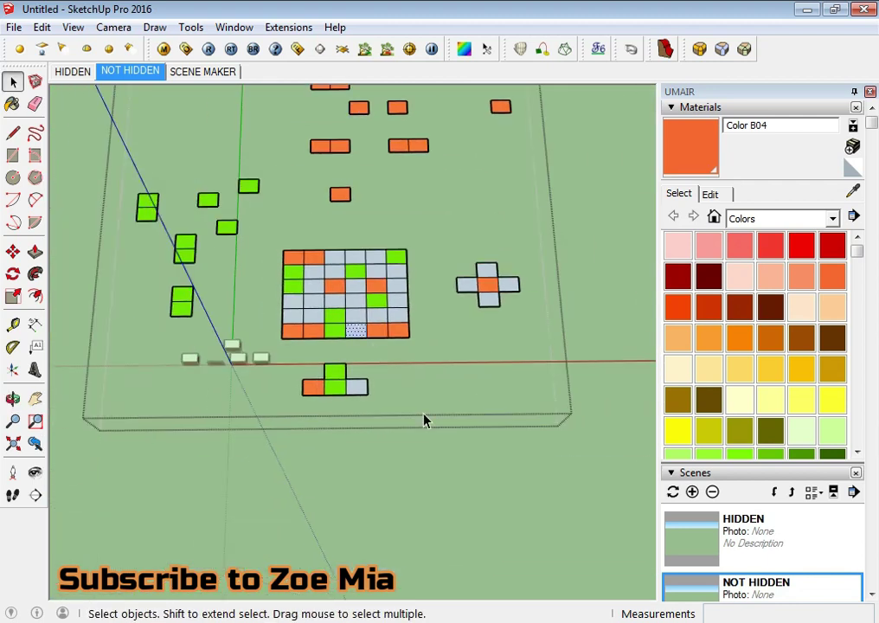
mouse_move(428, 503)
middle_down()
mouse_move(344, 456)
mouse_move(349, 395)
mouse_move(328, 370)
middle_up()
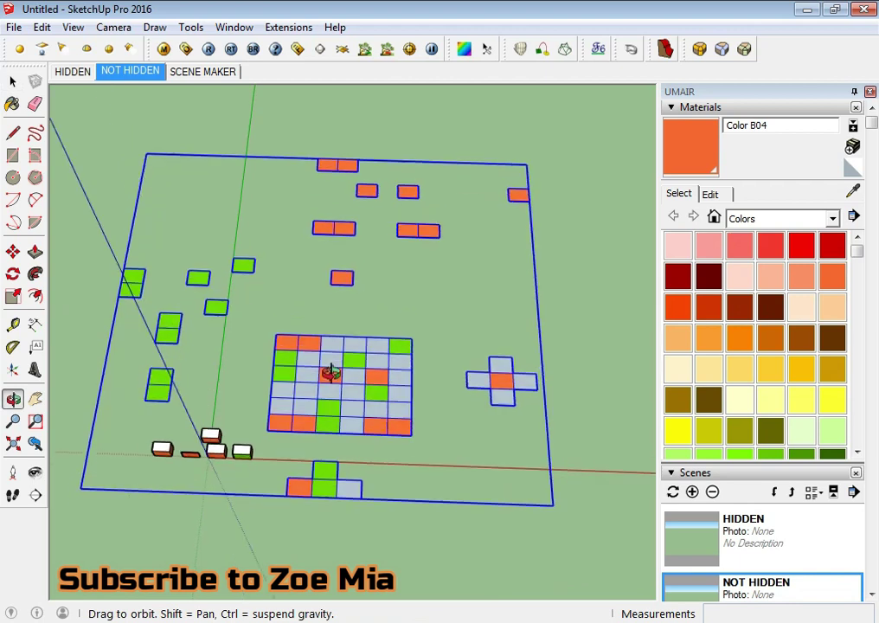
key(Delete)
scroll(236, 508, up, 5)
scroll(236, 508, up, 3)
middle_drag(235, 508, 325, 365)
scroll(495, 460, down, 2)
scroll(495, 461, up, 1)
Add a new layer in the Layers panel
scroll(736, 514, down, 5)
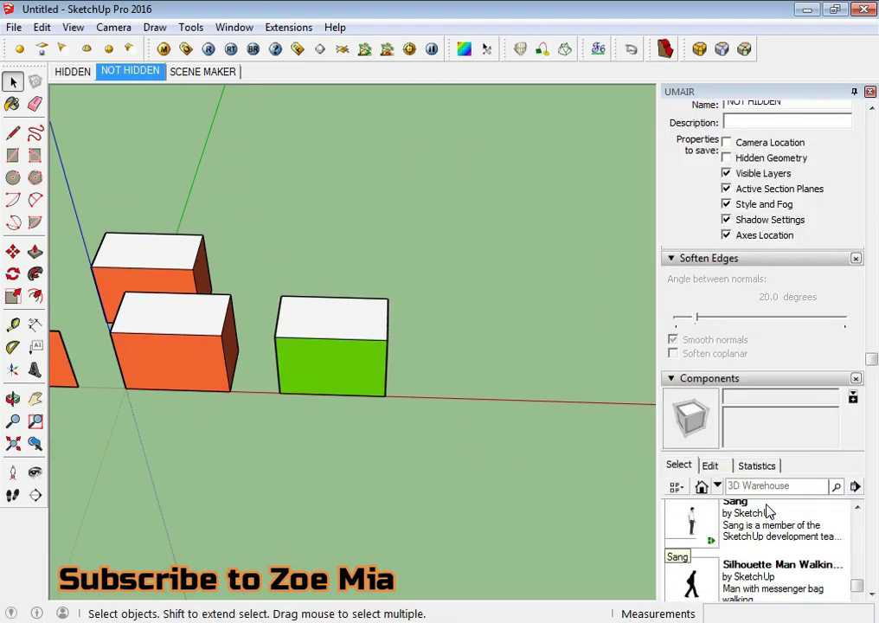
scroll(779, 524, down, 5)
click(673, 471)
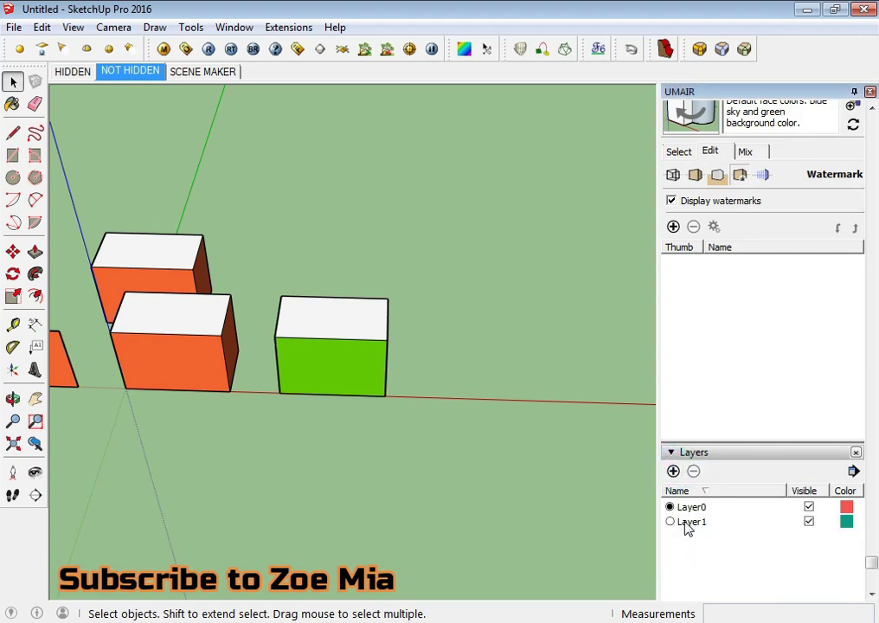
middle_drag(298, 393, 330, 414)
Draw a circle right of the green box and push/pull it up into a tall cylinder
key(r)
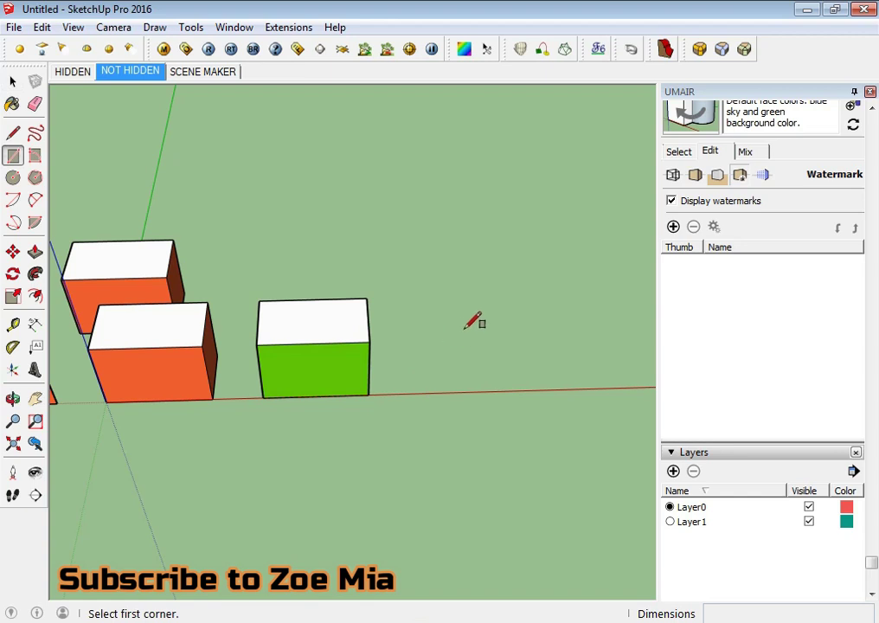
middle_drag(473, 322, 439, 365)
key(c)
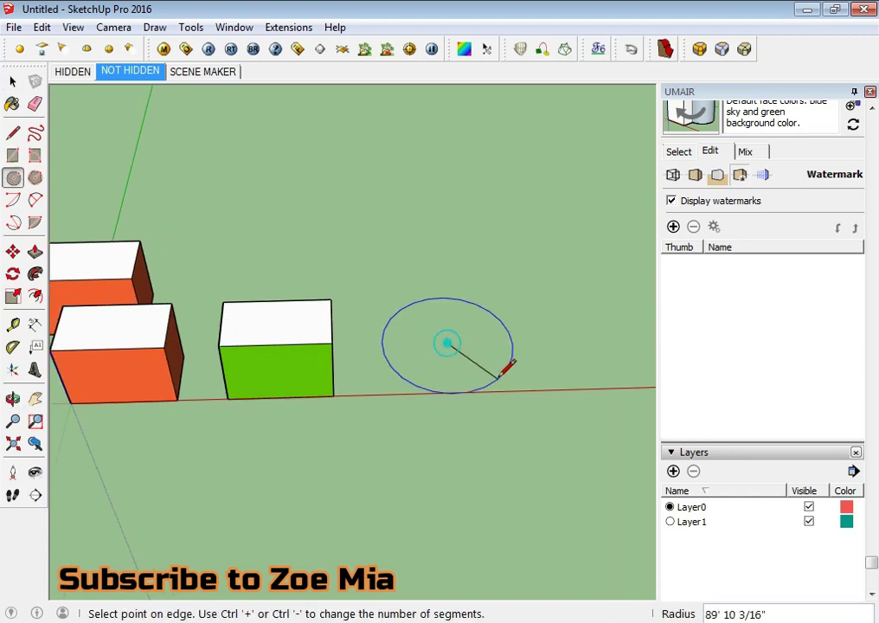
drag(447, 341, 511, 365)
key(space)
click(432, 368)
key(p)
drag(435, 364, 445, 268)
key(space)
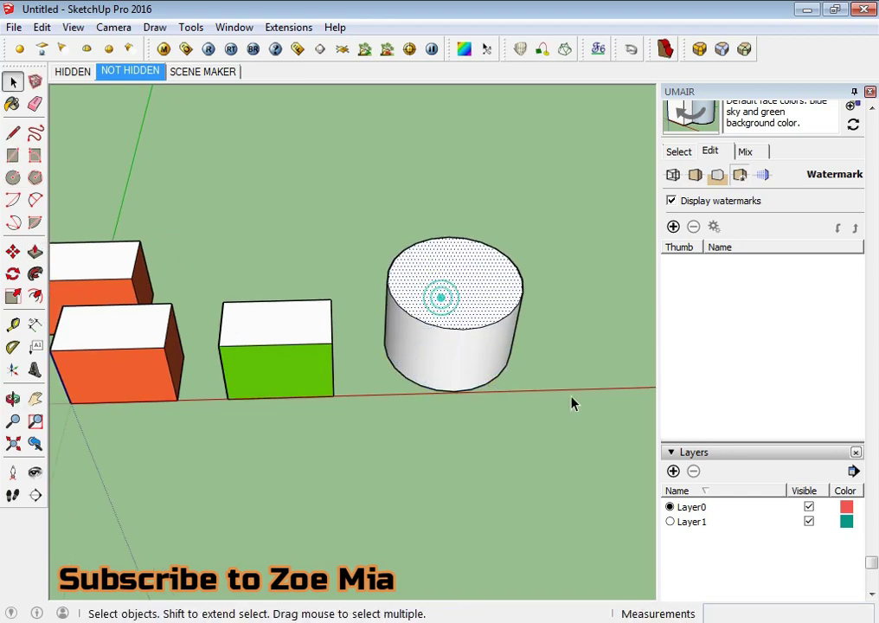
Paint the cylinder's side and top yellow with Color D04 and make it a group
scroll(777, 403, up, 5)
click(770, 368)
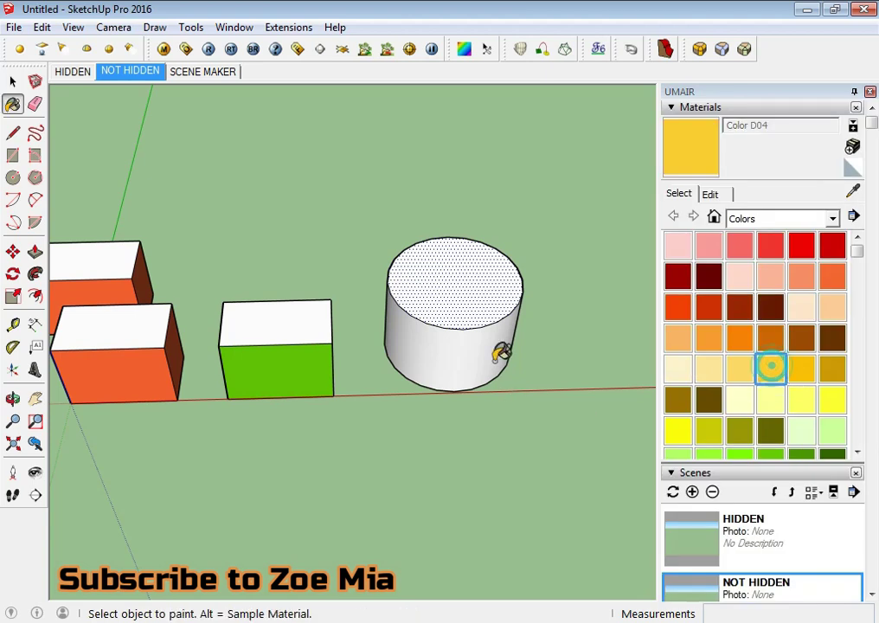
click(455, 333)
click(457, 305)
key(space)
triple_click(461, 303)
right_click(461, 305)
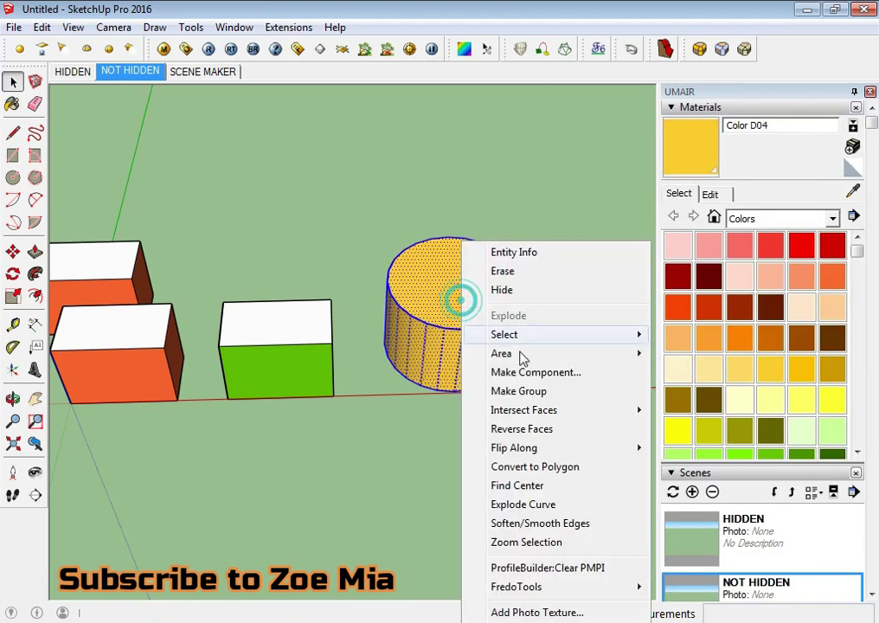
click(545, 397)
click(489, 427)
middle_drag(489, 427, 453, 366)
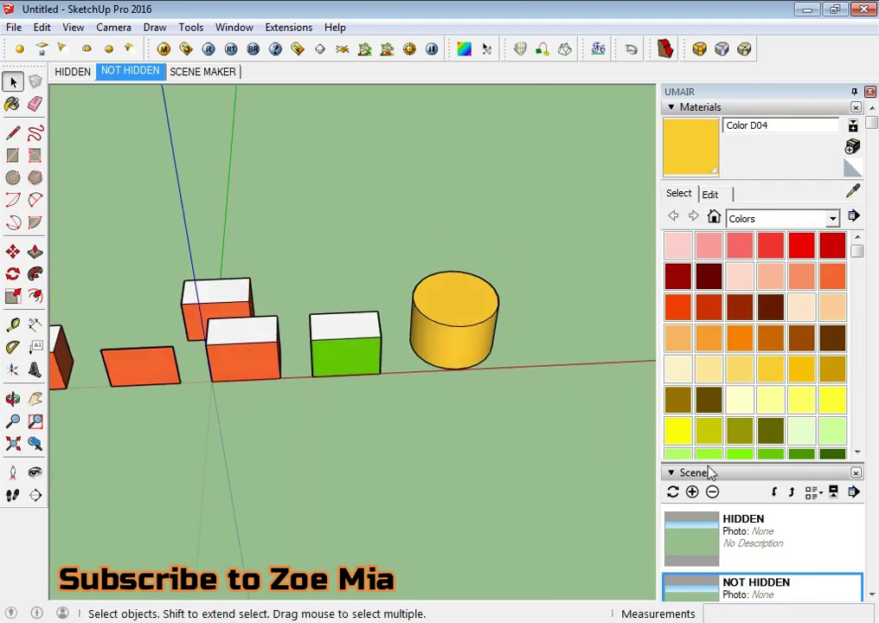
Copy the yellow cylinder to the right using Move with Ctrl
click(765, 416)
scroll(774, 432, down, 5)
scroll(782, 475, down, 5)
mouse_move(523, 361)
middle_down()
mouse_move(373, 308)
mouse_move(384, 344)
middle_up()
click(385, 344)
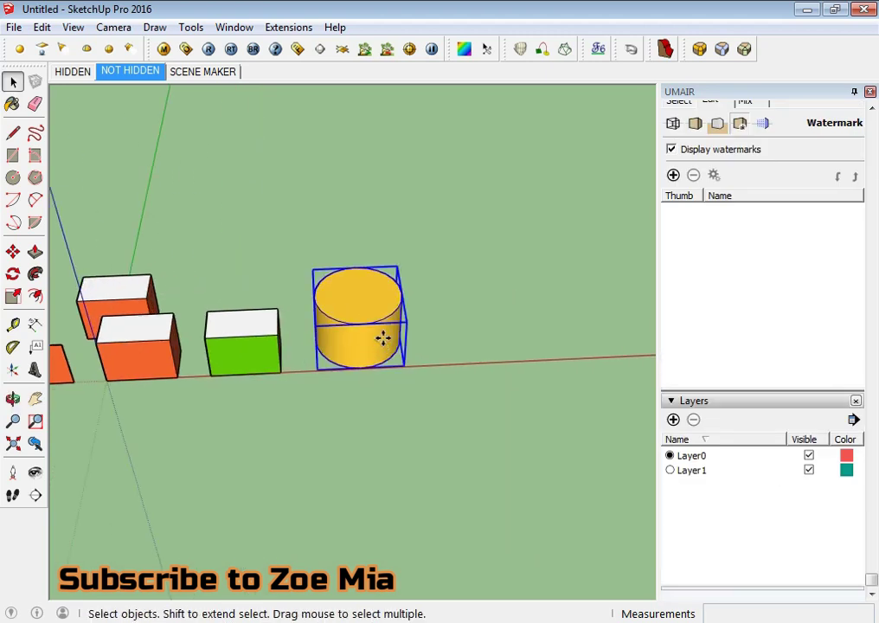
key(m)
key(ctrl)
click(363, 391)
click(484, 375)
key(space)
Paint the copied cylinder pink with Color L01 inside its group
scroll(753, 423, up, 10)
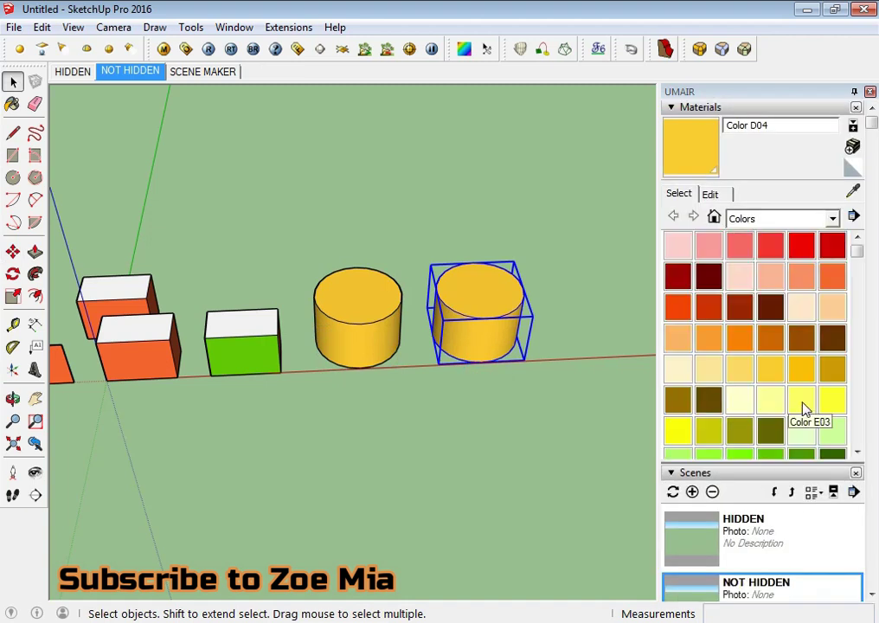
scroll(791, 424, down, 10)
click(801, 264)
key(space)
double_click(447, 312)
key(b)
click(483, 285)
key(space)
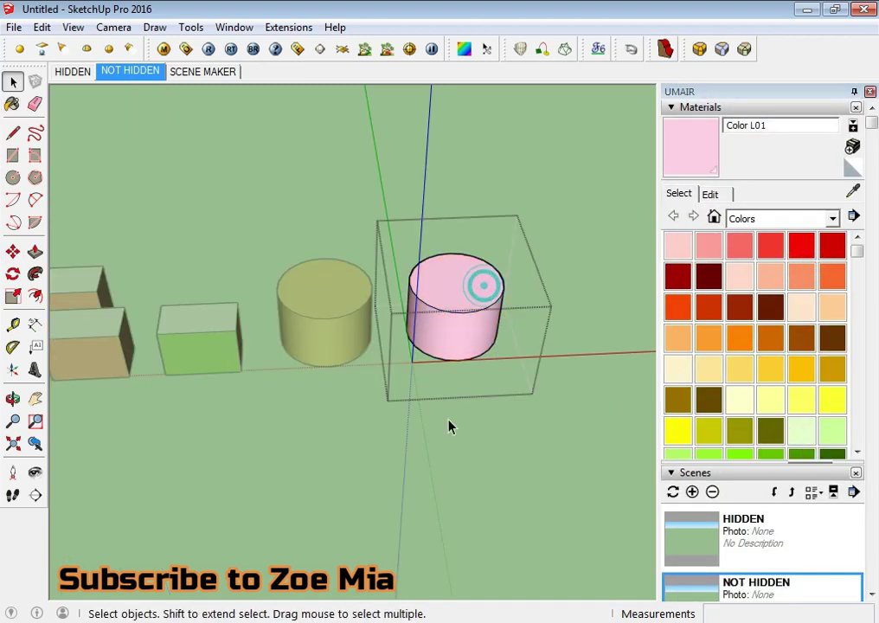
click(448, 426)
mouse_move(506, 465)
middle_down()
mouse_move(572, 459)
mouse_move(475, 391)
middle_up()
scroll(755, 359, down, 10)
scroll(757, 364, up, 10)
middle_drag(536, 407, 241, 384)
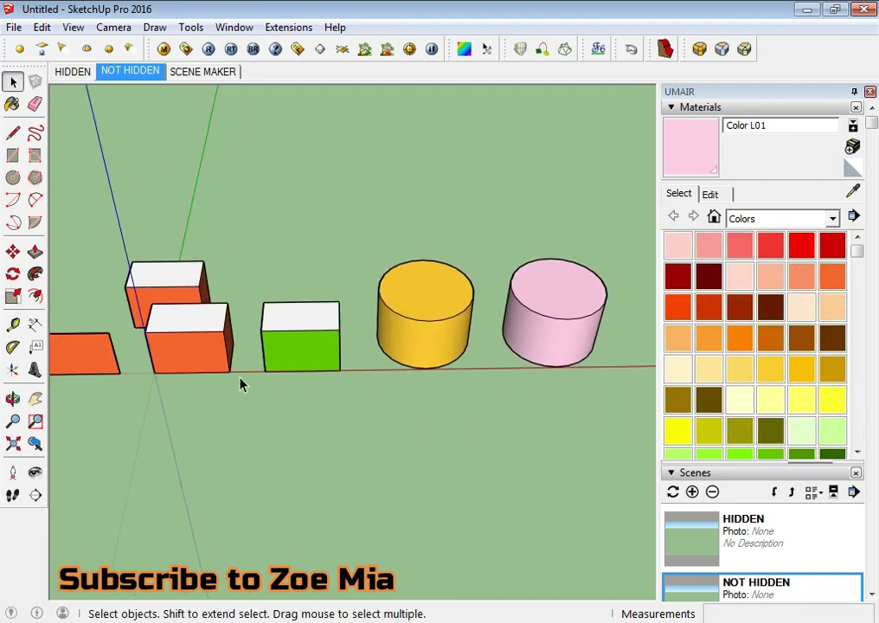
Select every object on the same layer as the orange box
right_click(192, 349)
mouse_move(233, 104)
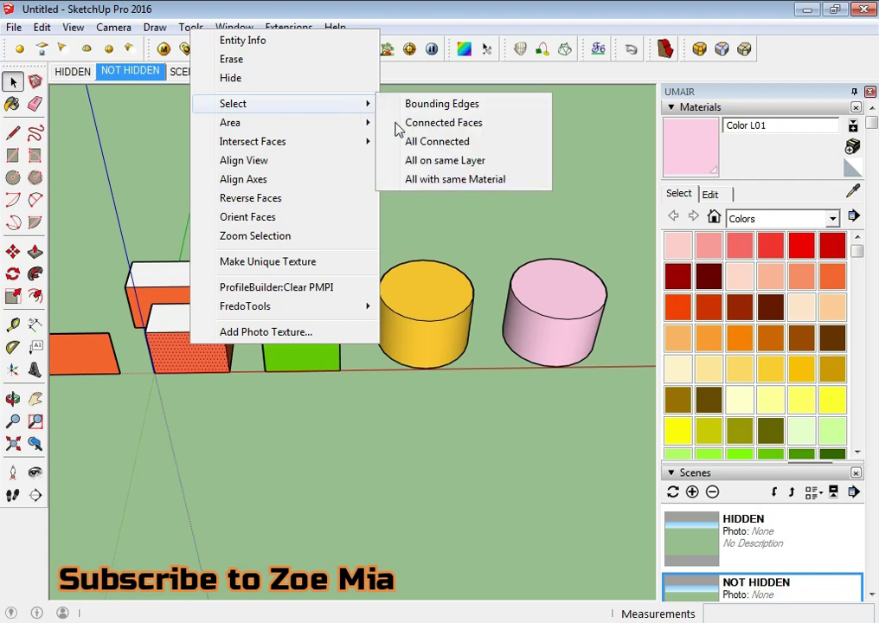
click(482, 164)
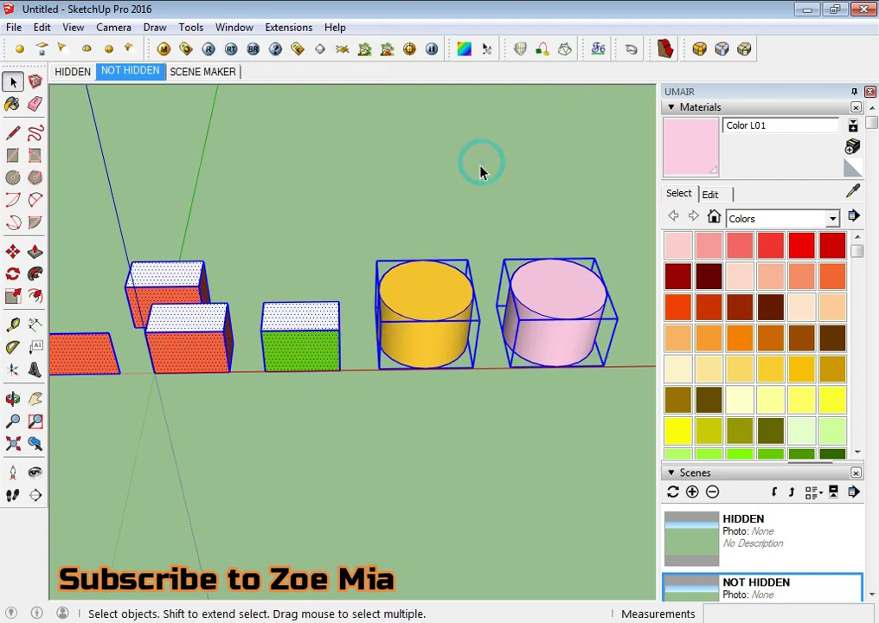
scroll(491, 285, down, 3)
middle_drag(548, 383, 436, 363)
scroll(803, 530, down, 5)
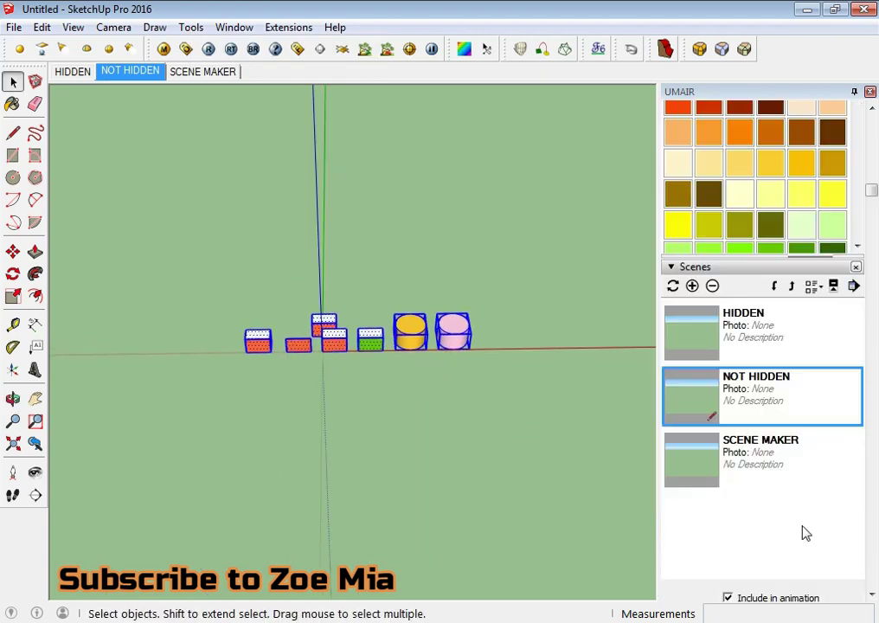
scroll(789, 519, down, 5)
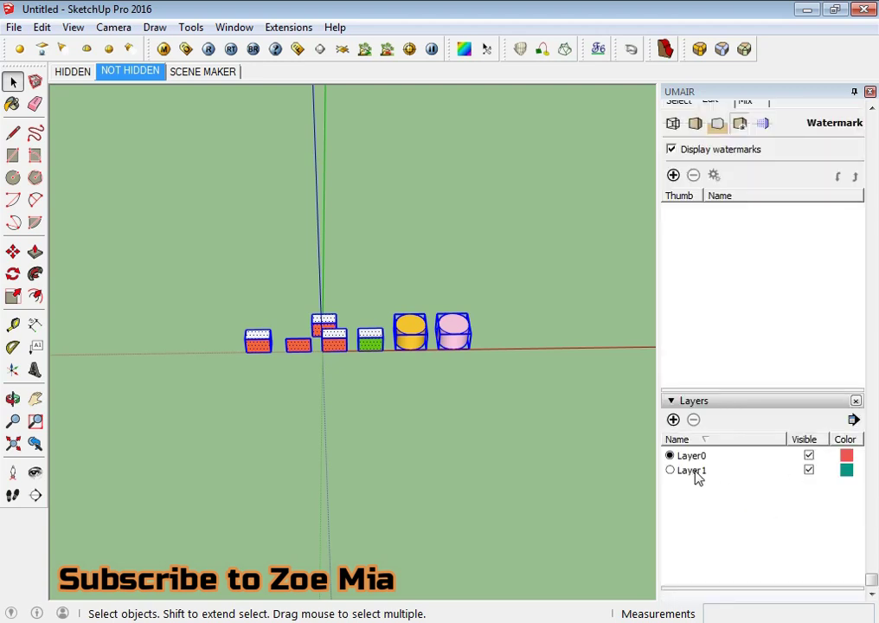
Set Layer1 as the current layer in the Layers panel
middle_drag(633, 456, 447, 449)
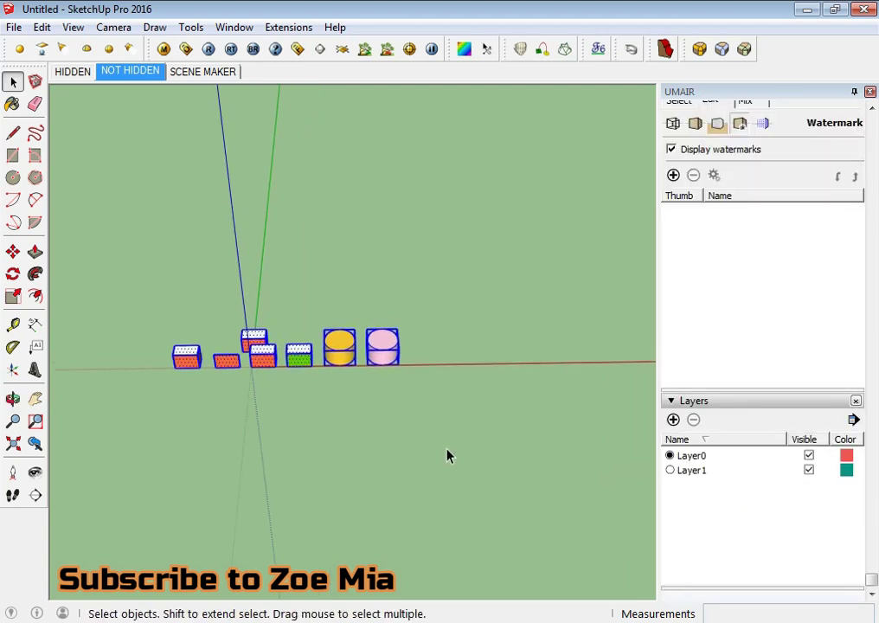
click(670, 471)
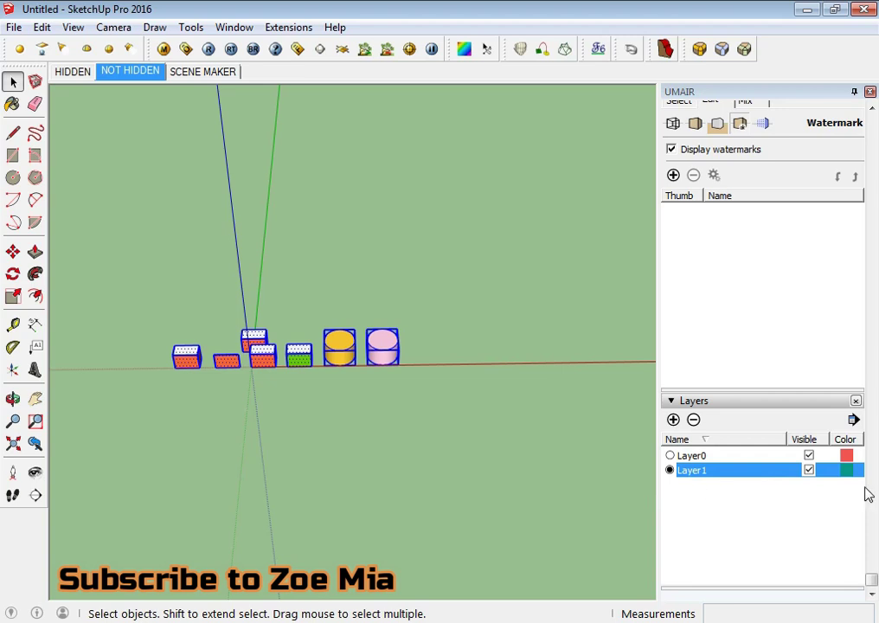
mouse_move(450, 337)
middle_down()
mouse_move(433, 369)
mouse_move(492, 371)
middle_up()
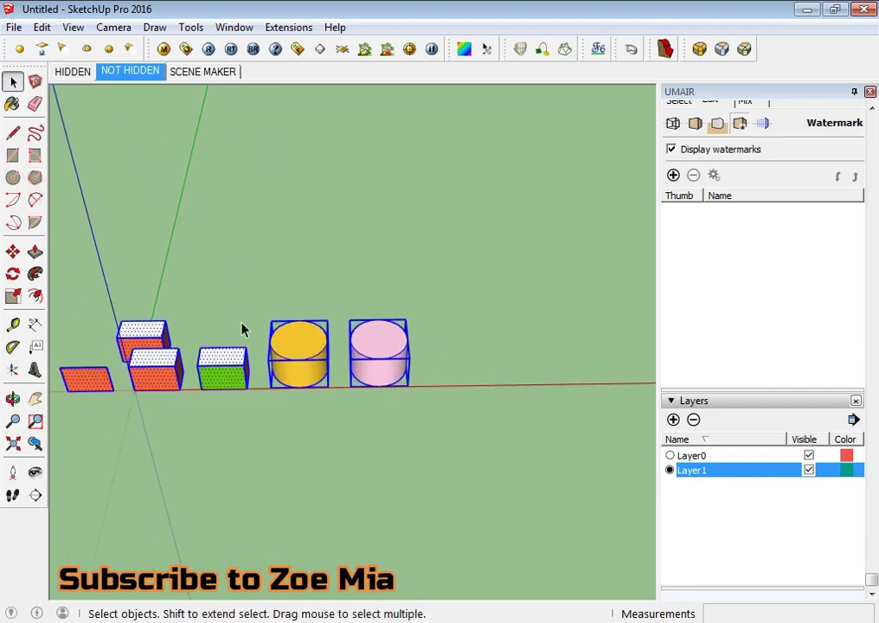
Draw a circle right of the cylinders and push/pull it into a tall cylinder
key(c)
click(502, 334)
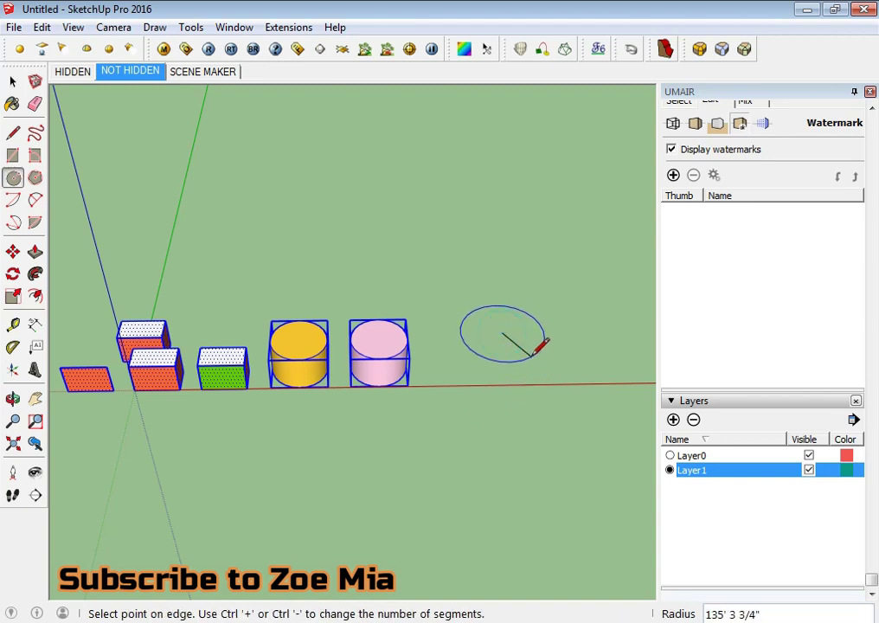
click(537, 350)
key(space)
click(519, 354)
key(p)
click(518, 354)
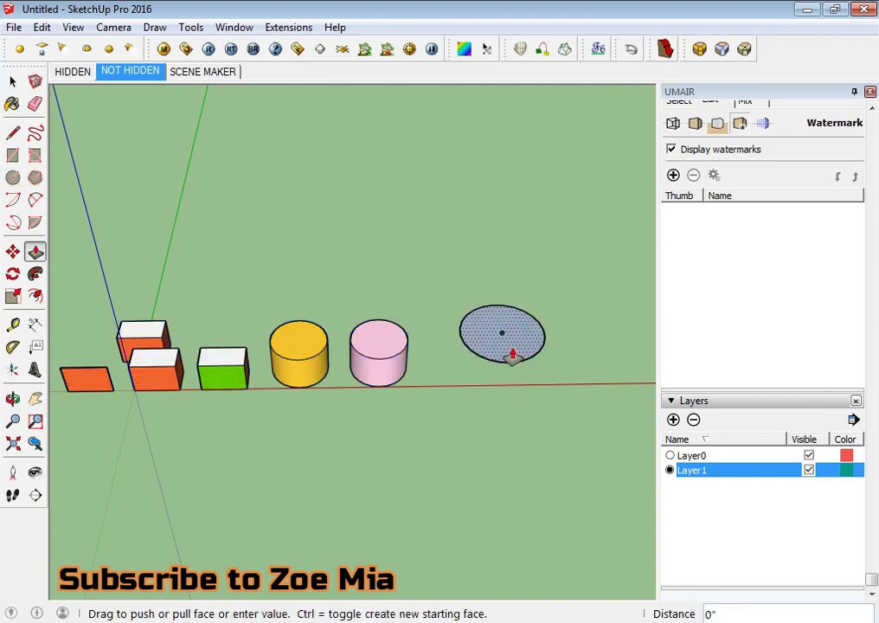
click(510, 289)
key(space)
Paint only the new cylinder blue with Color I06, undoing a paint that hit all white faces
scroll(706, 395, down, 10)
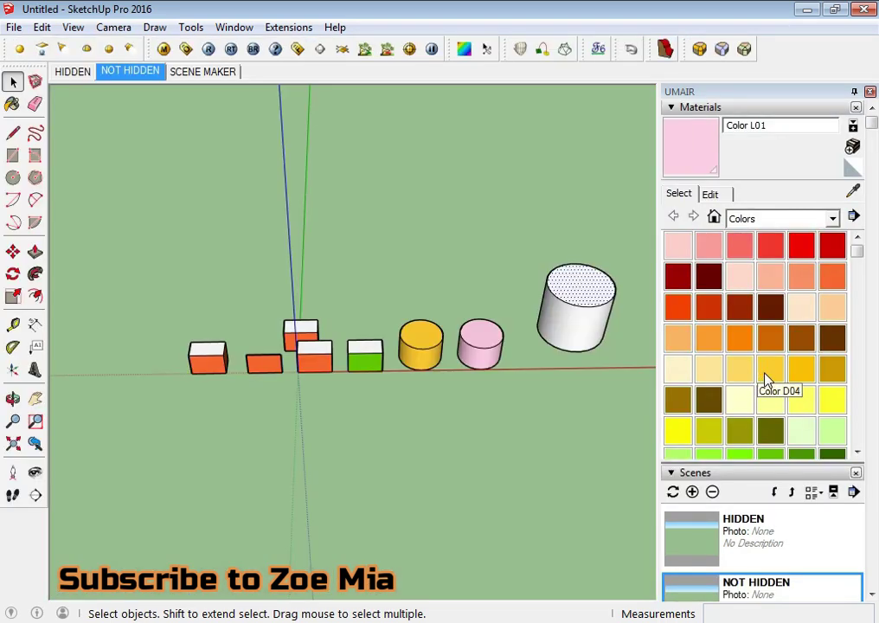
click(765, 381)
scroll(768, 378, down, 5)
click(771, 276)
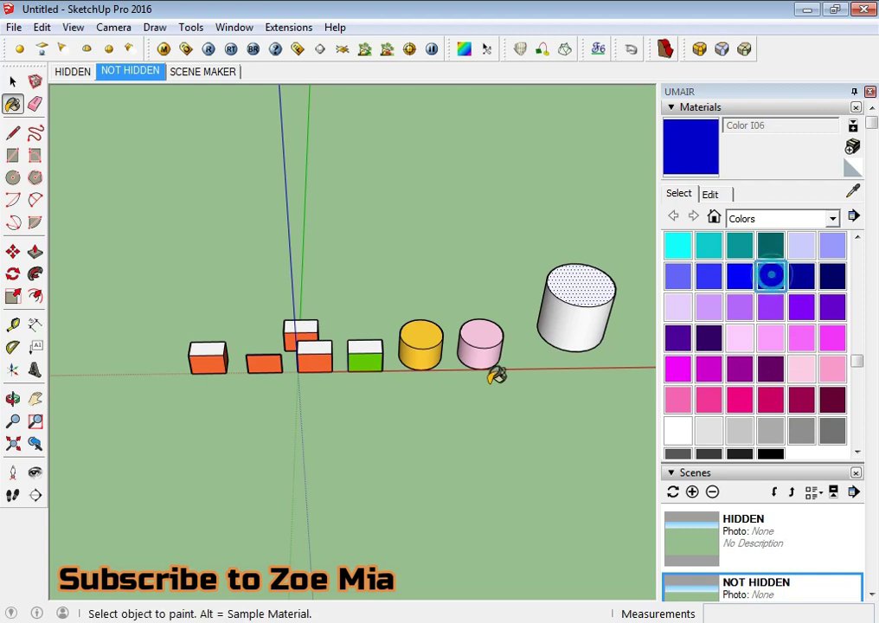
shift+click(572, 322)
key(ctrl+z)
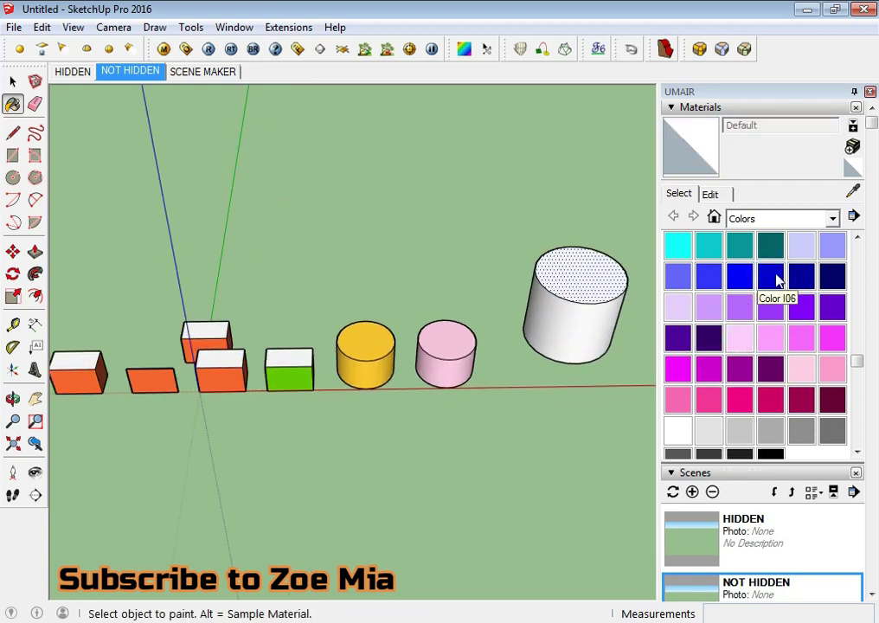
click(771, 276)
click(597, 310)
mouse_move(601, 310)
middle_down()
mouse_move(285, 206)
mouse_move(517, 305)
middle_up()
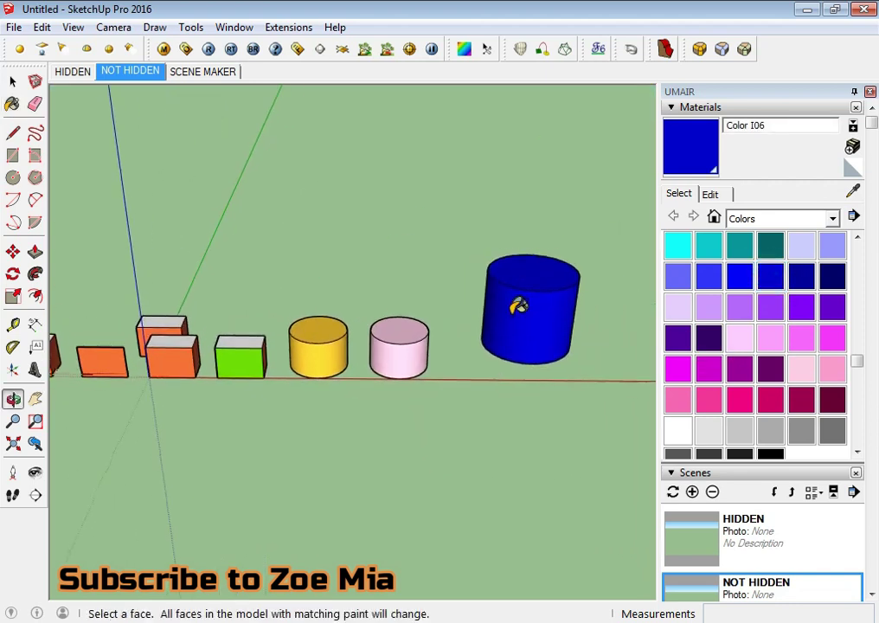
key(space)
scroll(521, 338, down, 2)
scroll(749, 424, down, 5)
scroll(731, 440, down, 3)
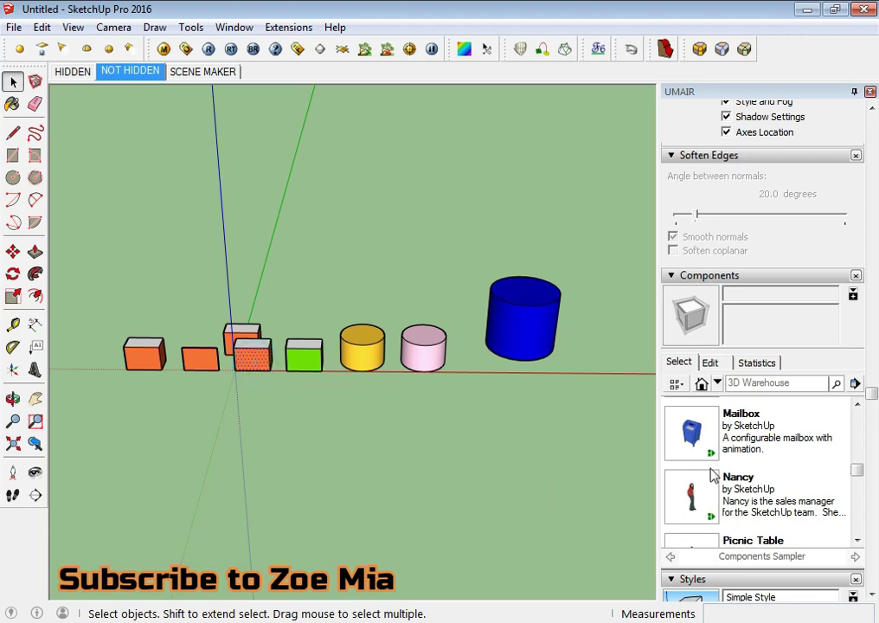
Select everything on the orange box's layer, then clear the selection
scroll(718, 472, down, 5)
right_click(253, 370)
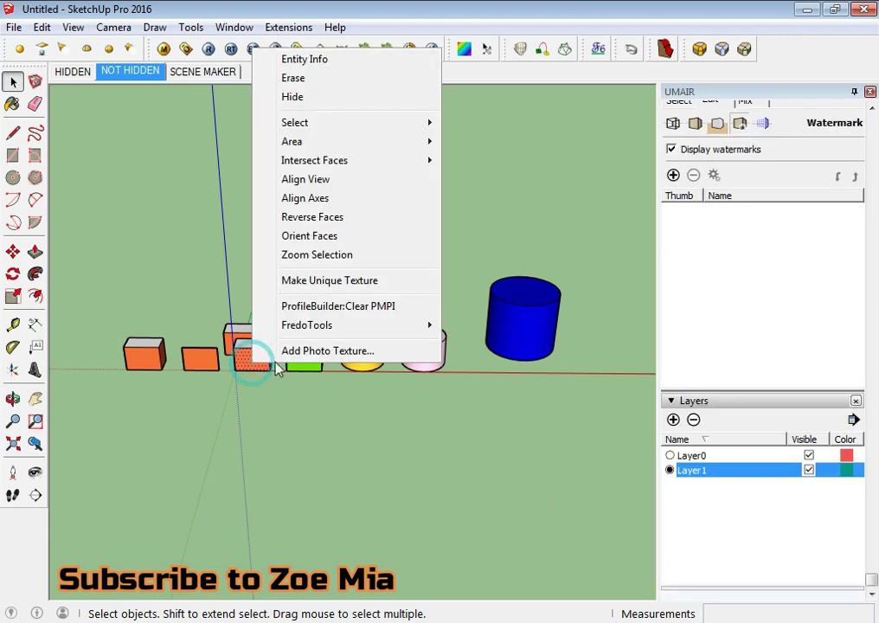
mouse_move(294, 122)
click(519, 185)
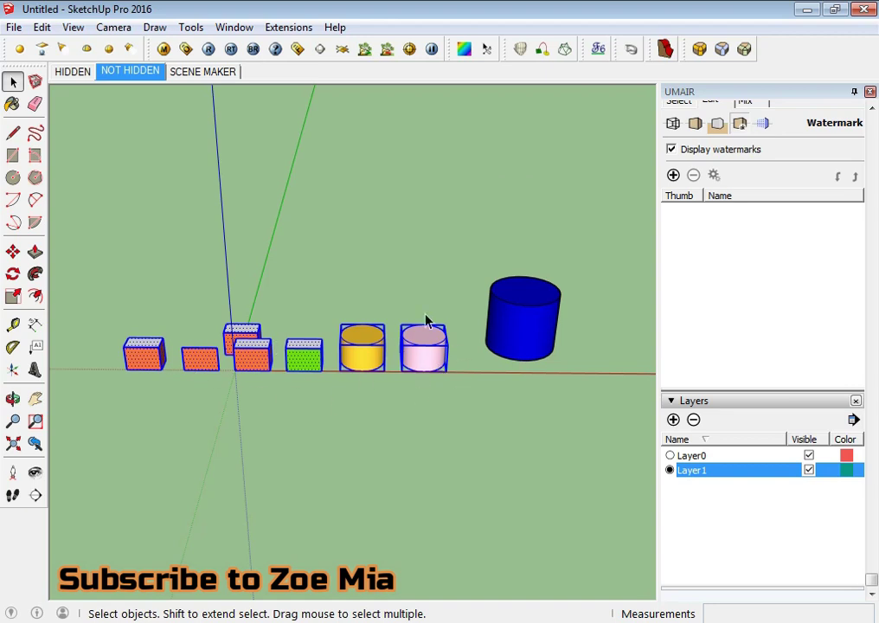
middle_drag(484, 299, 398, 337)
click(507, 449)
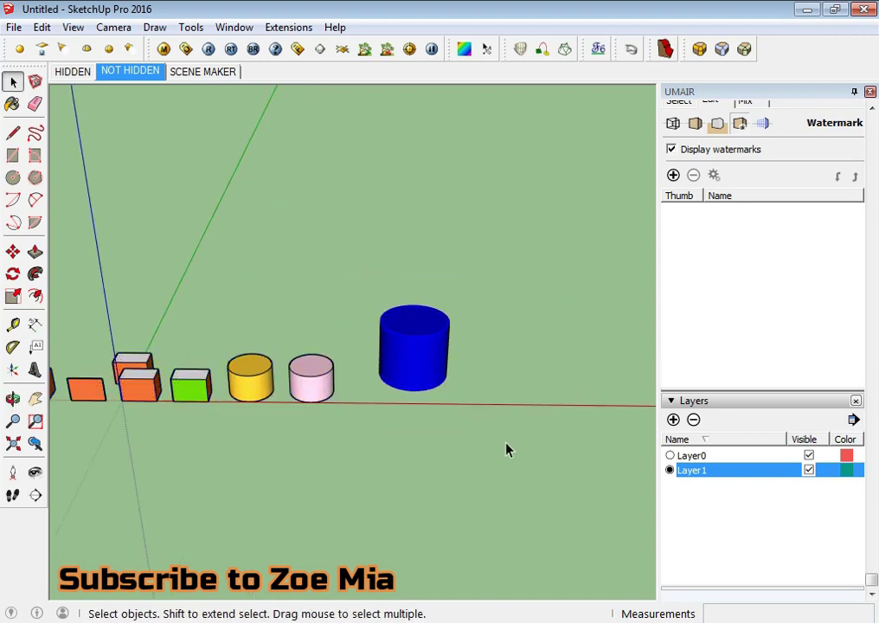
Copy the blue cylinder to the right using Move with Ctrl
key(m)
key(ctrl)
click(447, 474)
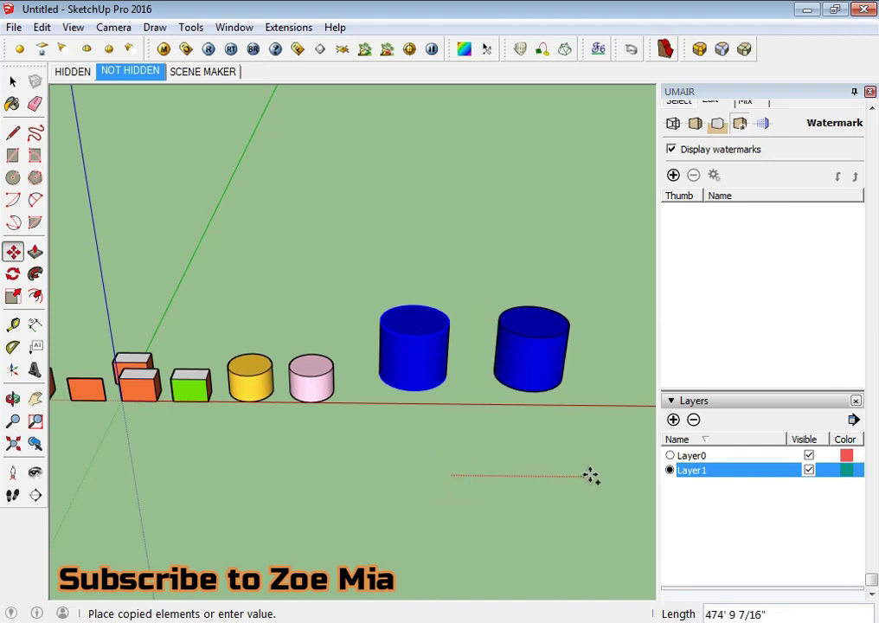
click(589, 474)
key(space)
Choose the pale cyan Color H01 and box-select the right-hand cylinder
scroll(775, 417, down, 3)
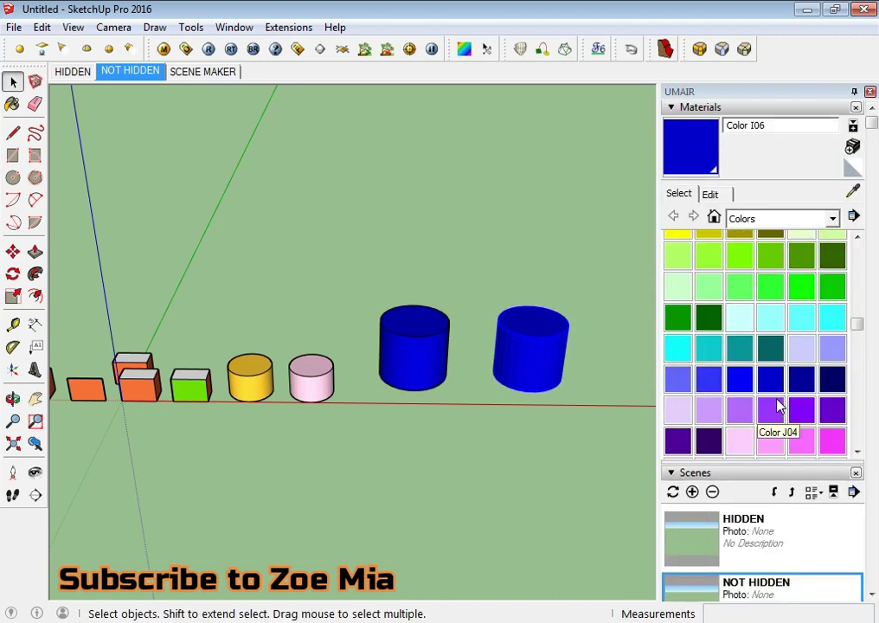
click(740, 318)
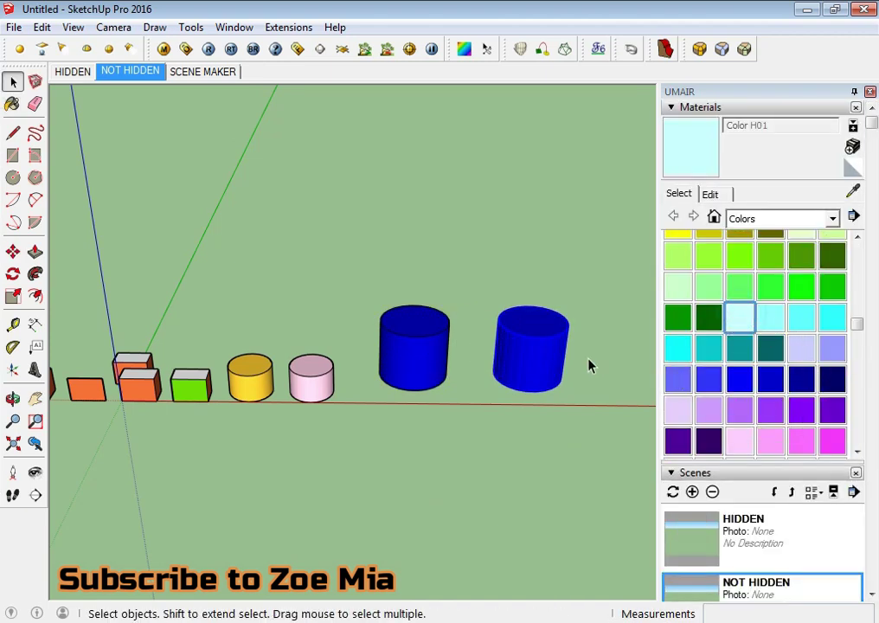
scroll(530, 349, up, 3)
key(space)
drag(425, 269, 636, 567)
Make the right cylinder a group and paint its faces with Color H01
right_click(467, 390)
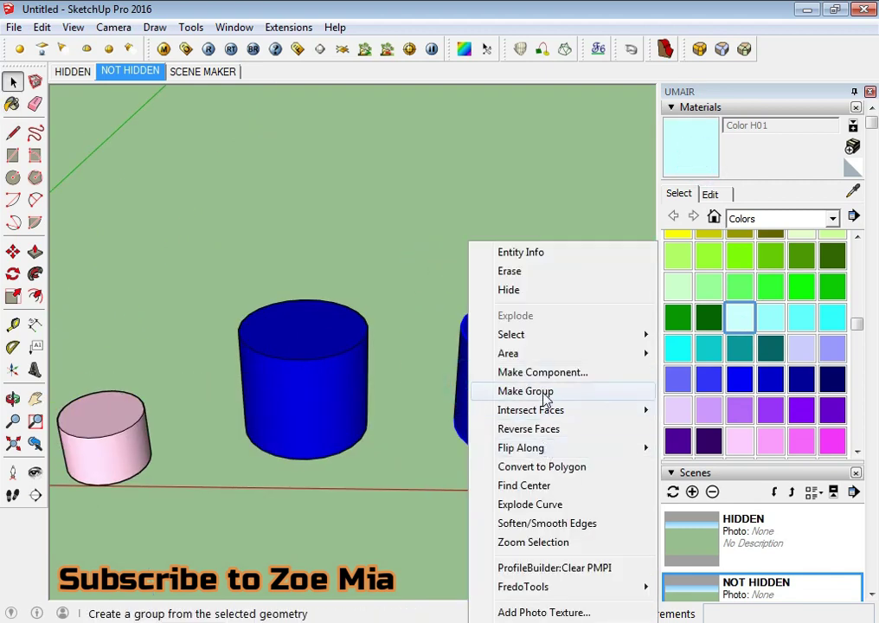
click(560, 392)
double_click(564, 396)
key(b)
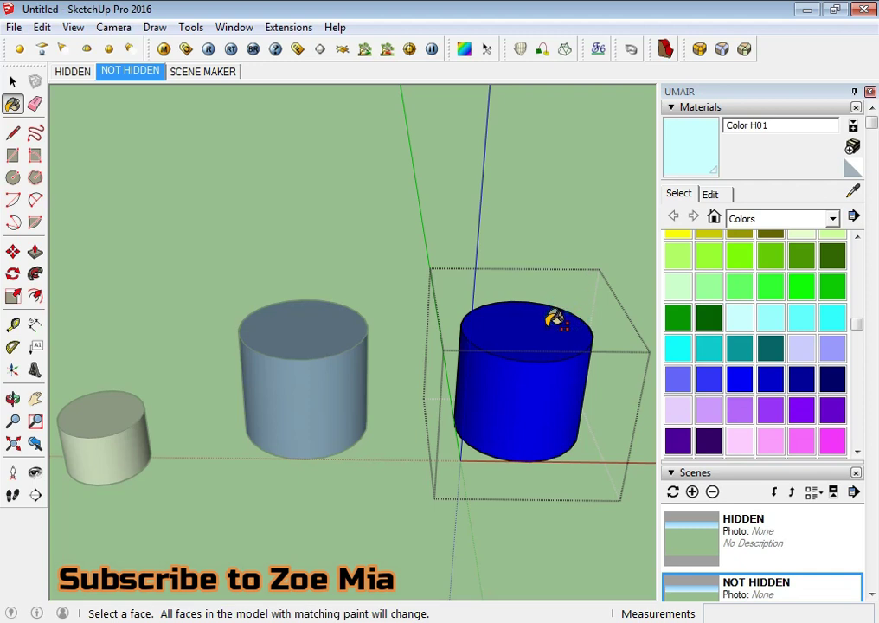
shift+click(556, 314)
key(space)
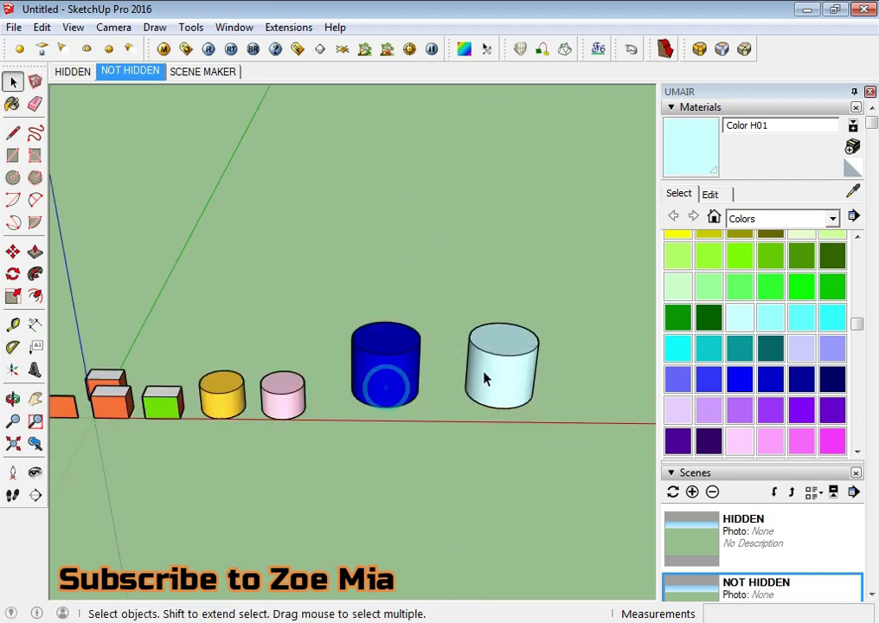
Select the cyan cylinder group, dismiss its context menu, and clear the selection
click(509, 379)
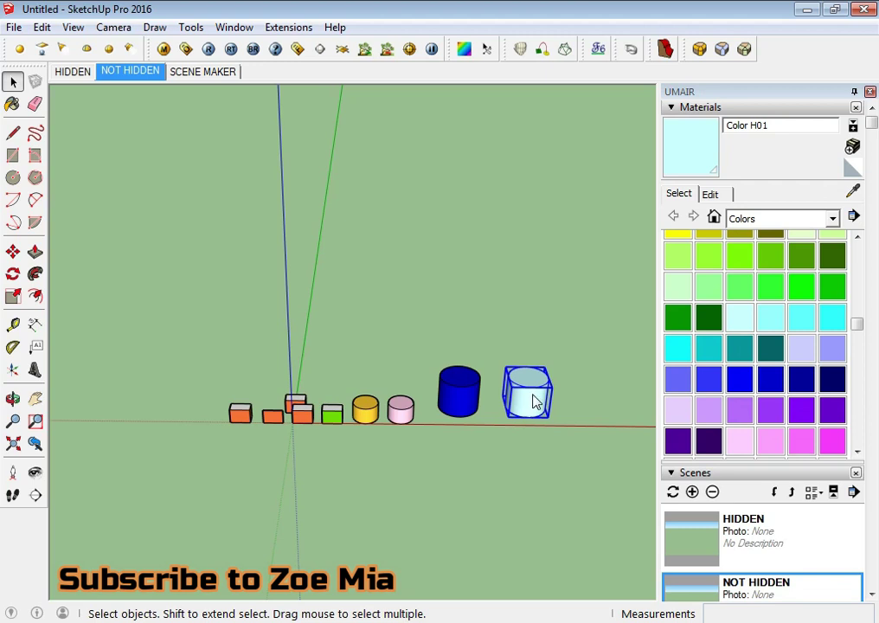
right_click(534, 401)
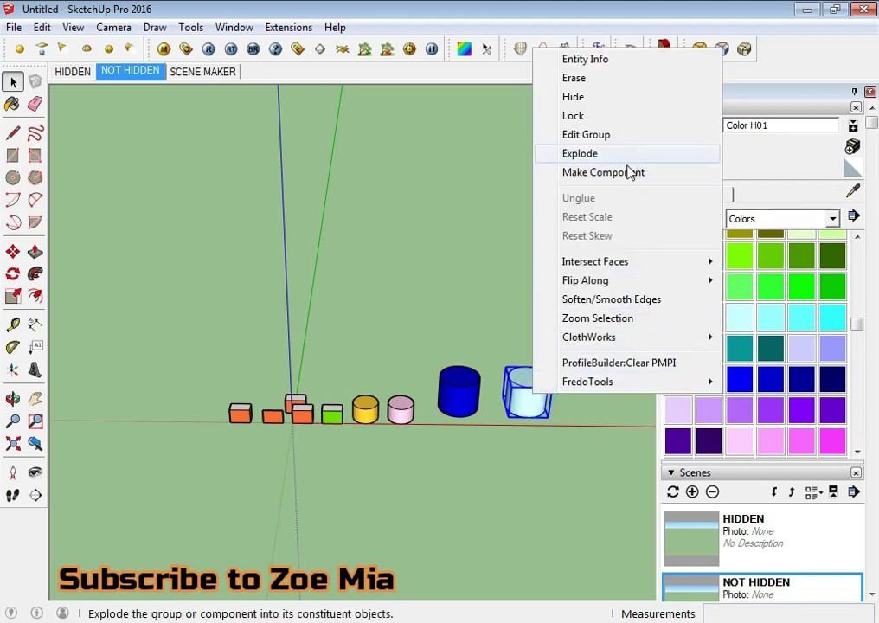
click(513, 468)
click(512, 468)
scroll(511, 380, up, 3)
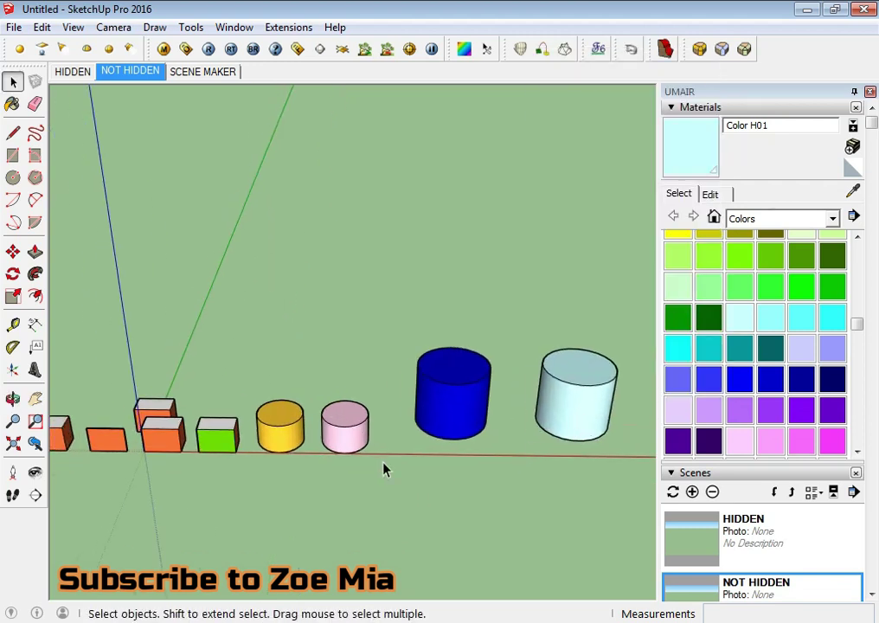
Select all objects on the same layer as the green box
right_click(208, 443)
mouse_move(253, 202)
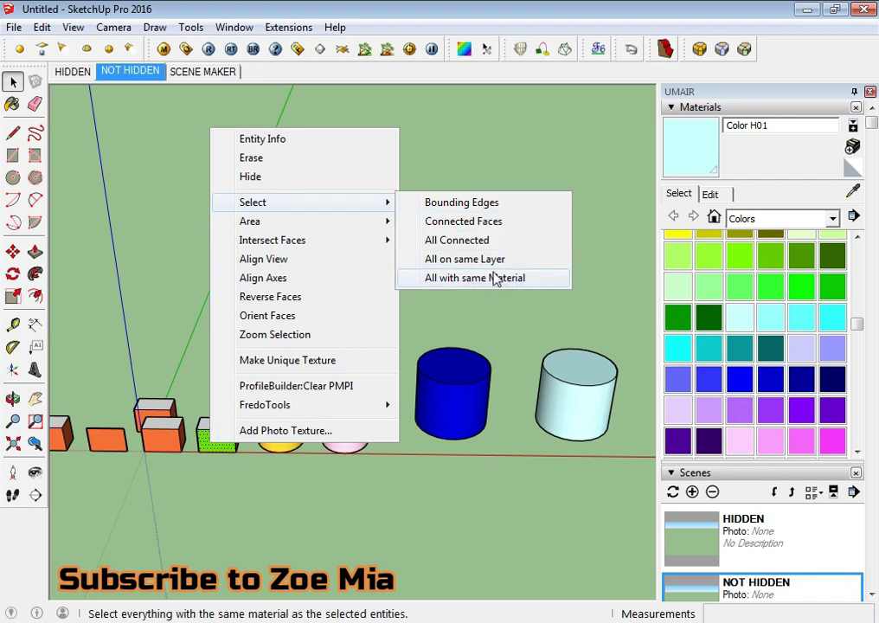
click(498, 263)
scroll(391, 448, down, 2)
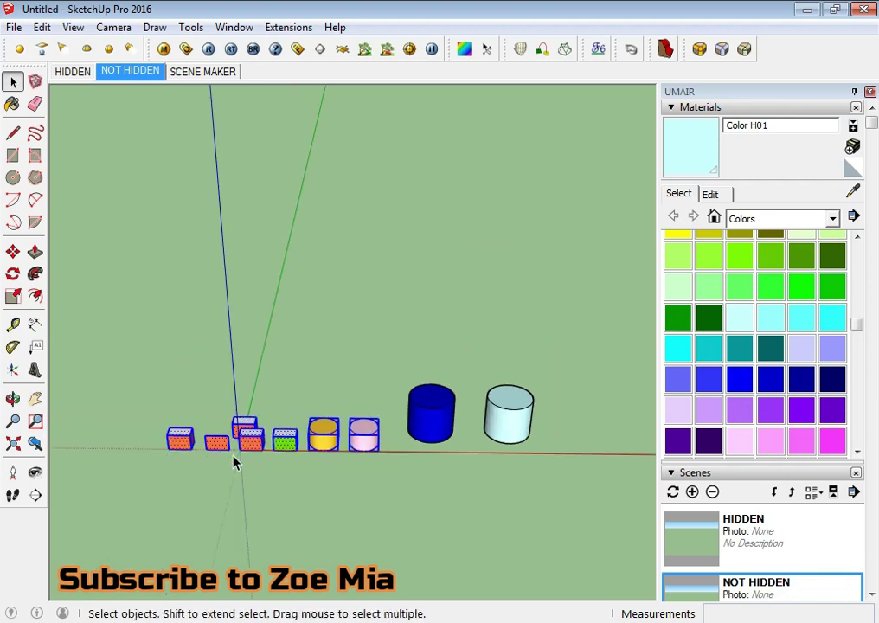
scroll(515, 409, up, 3)
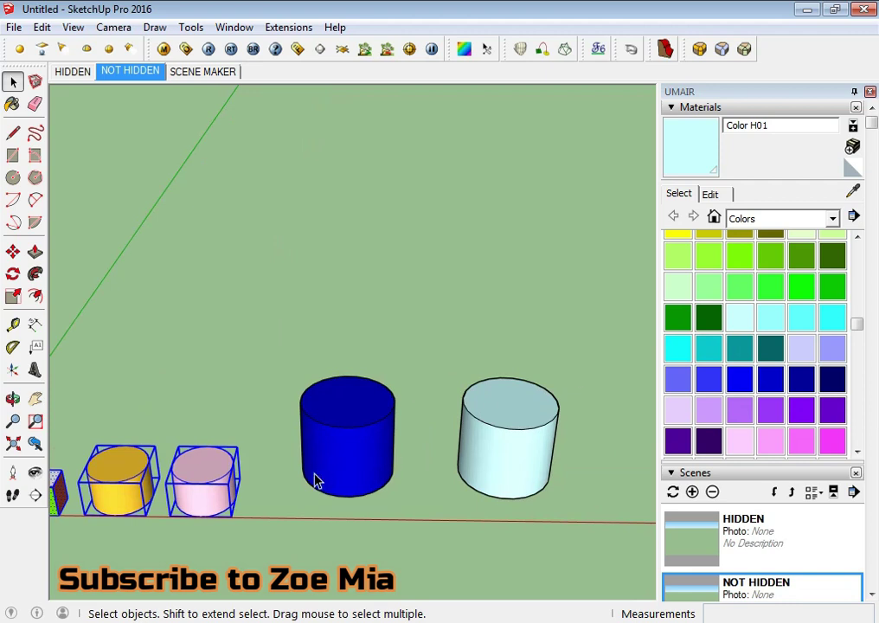
Select the blue and pale cyan cylinders together
click(345, 403)
right_click(345, 400)
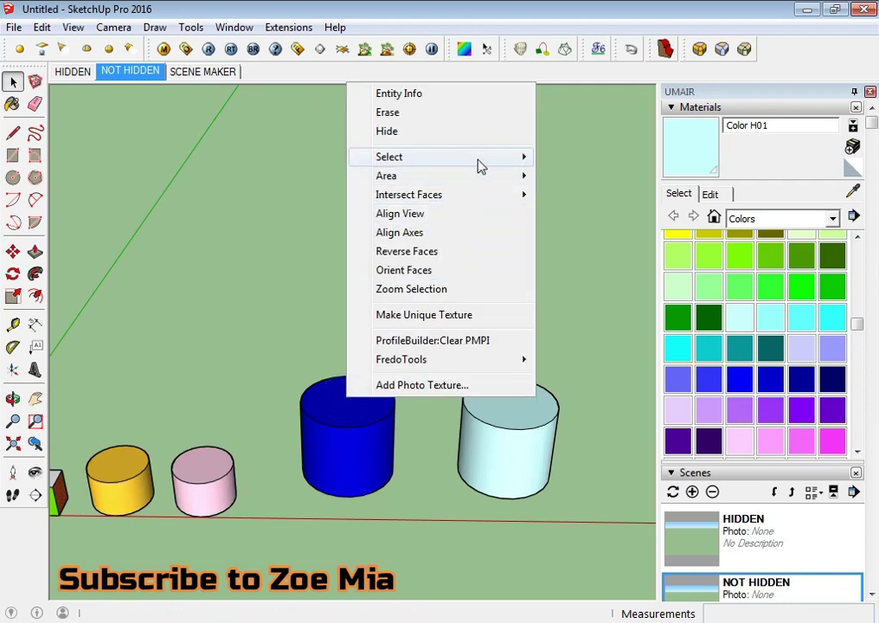
mouse_move(389, 157)
click(606, 212)
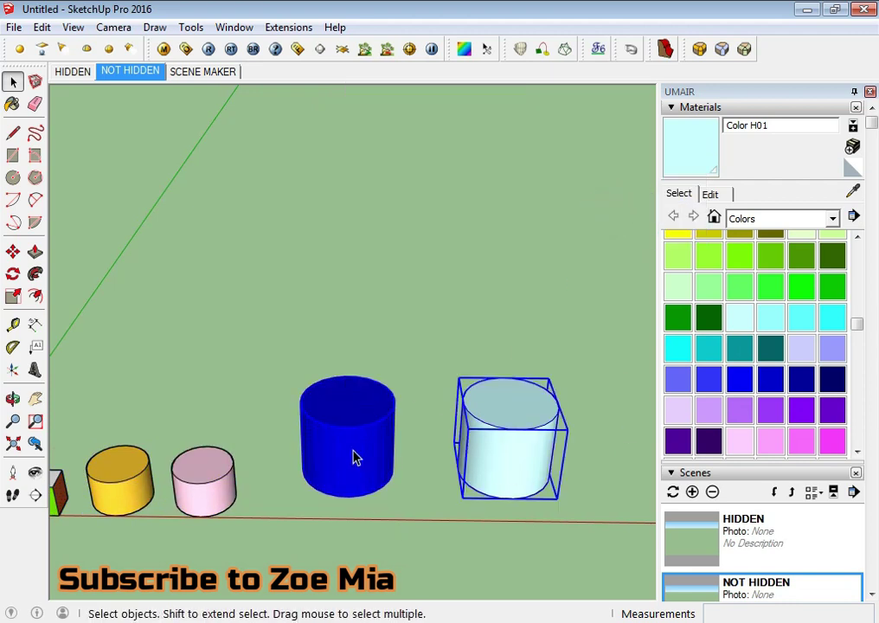
scroll(353, 459, up, 3)
scroll(375, 459, down, 2)
scroll(374, 459, down, 1)
Copy both cylinders to a spot above and behind the originals
key(m)
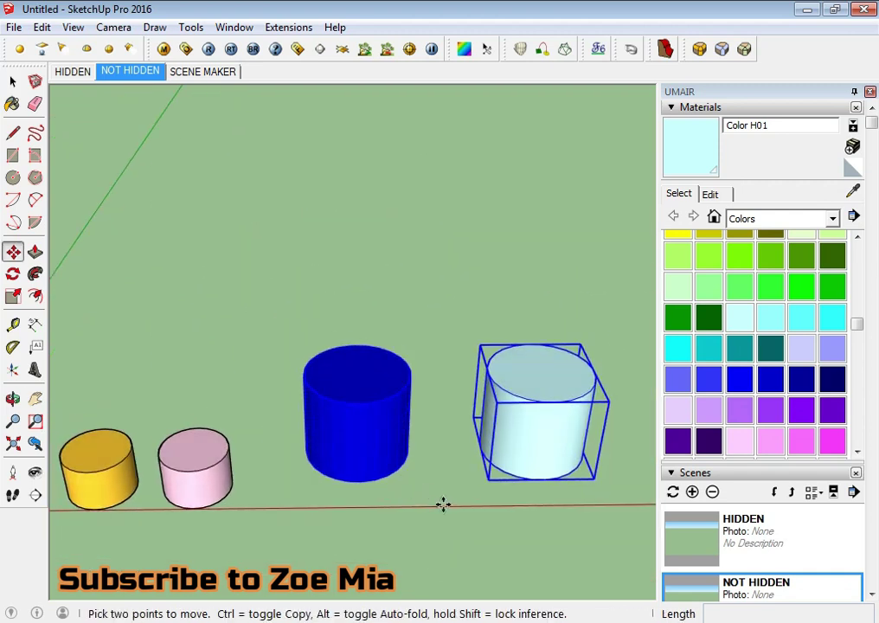
click(442, 503)
key(ctrl)
click(426, 342)
key(space)
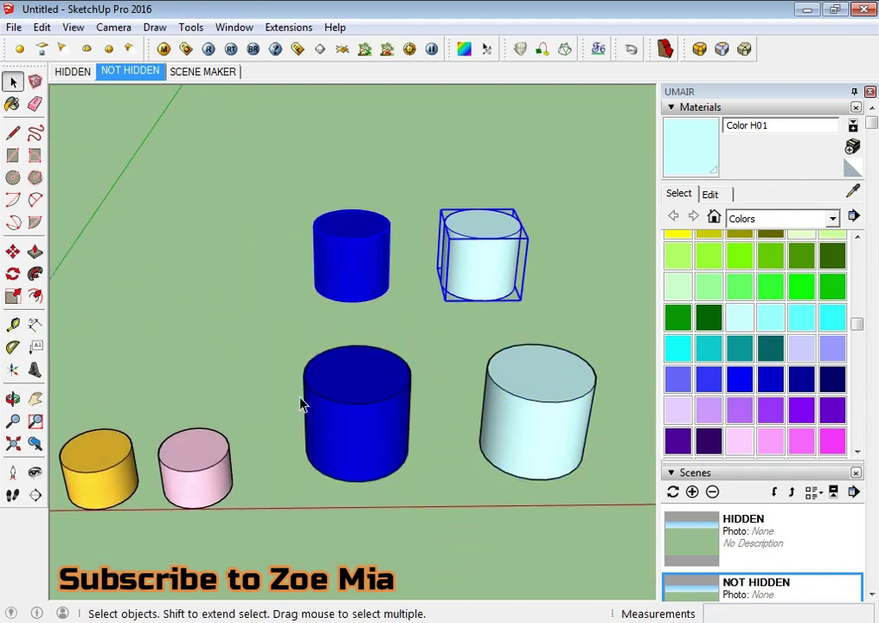
scroll(456, 418, down, 2)
middle_drag(427, 434, 485, 442)
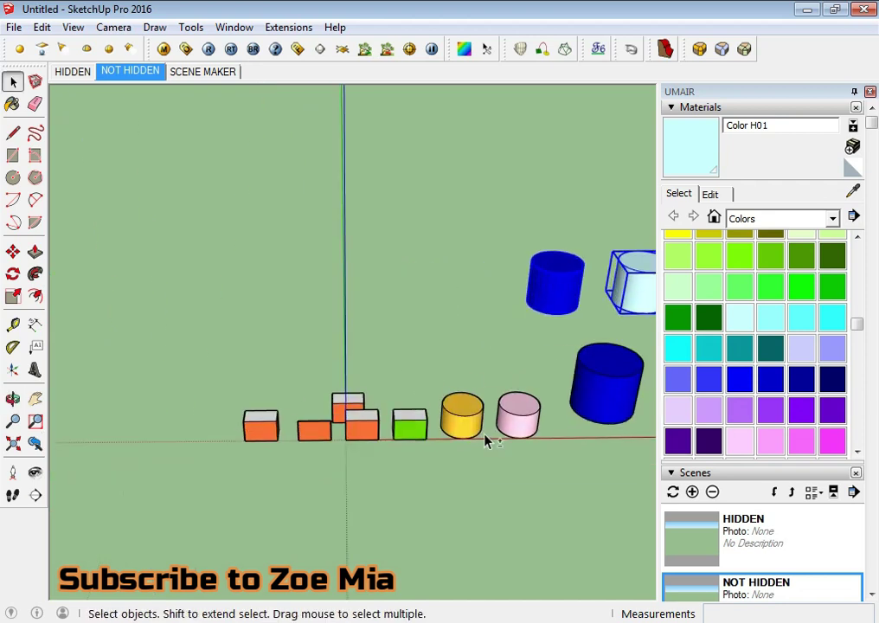
scroll(245, 442, down, 2)
middle_drag(431, 484, 275, 461)
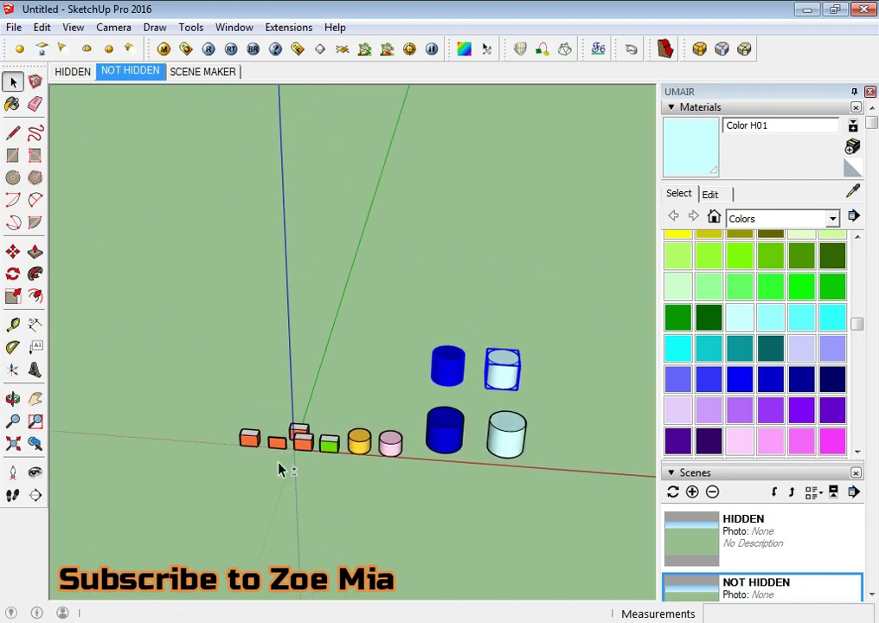